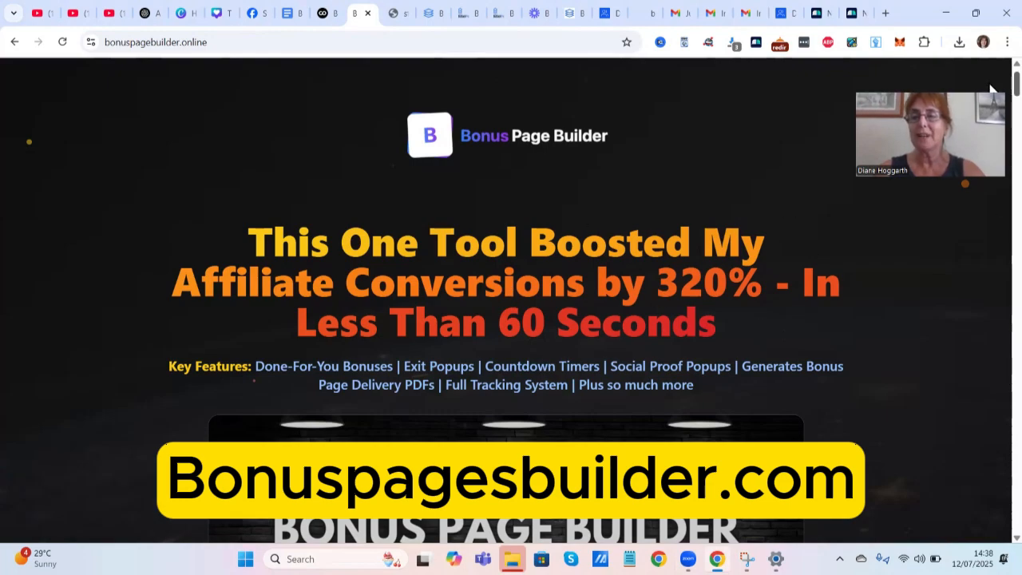
# Fill the Affiliate Link with the saved WarriorPlus URL and paste the youtu.be review link.
pyautogui.scroll(-13, 990, 89)
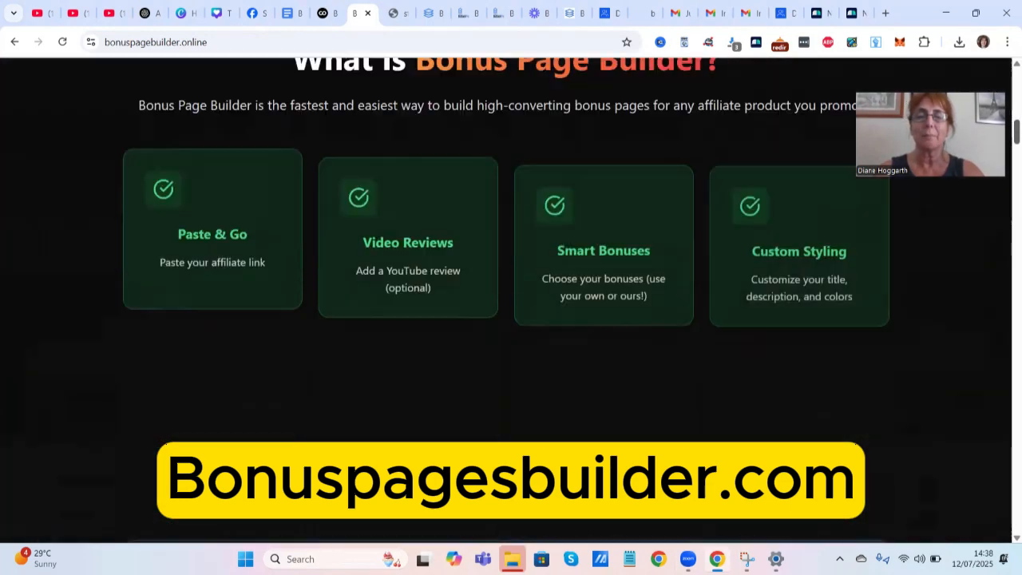
pyautogui.scroll(2, 155, 476)
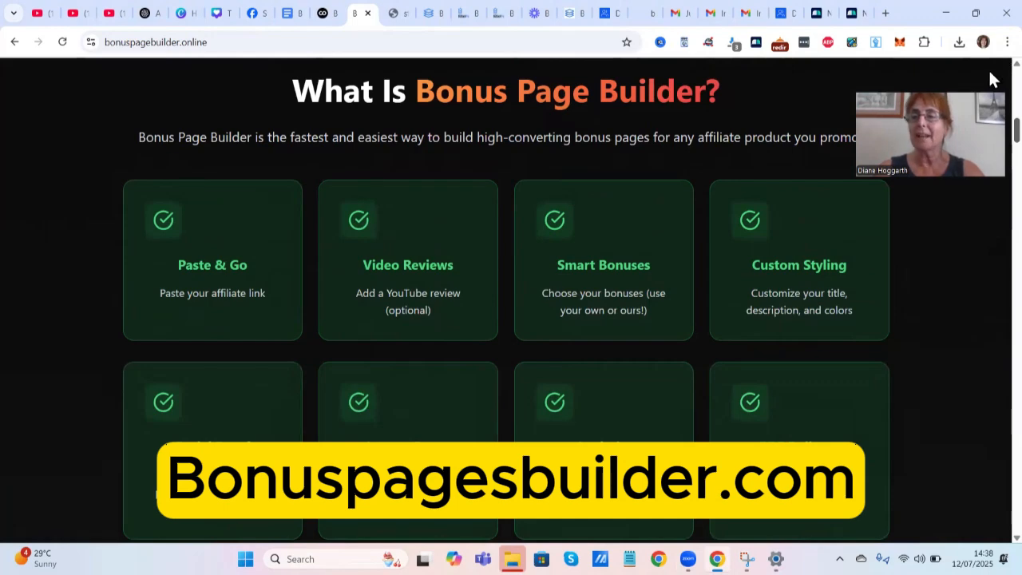
pyautogui.scroll(-9, 994, 176)
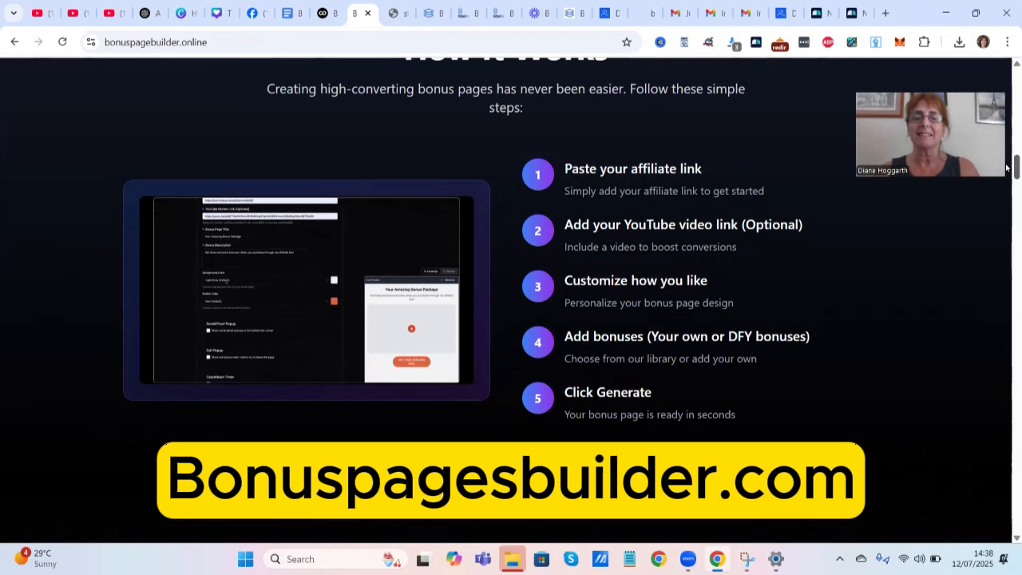
pyautogui.scroll(-4, 1006, 163)
pyautogui.scroll(-2, 1006, 184)
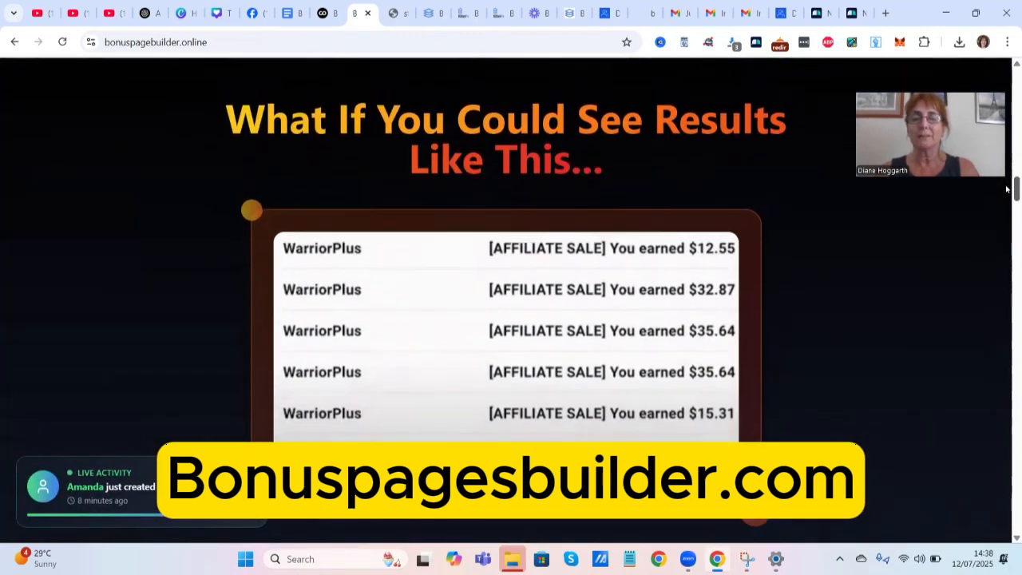
pyautogui.scroll(-2, 1006, 200)
pyautogui.scroll(-6, 1007, 201)
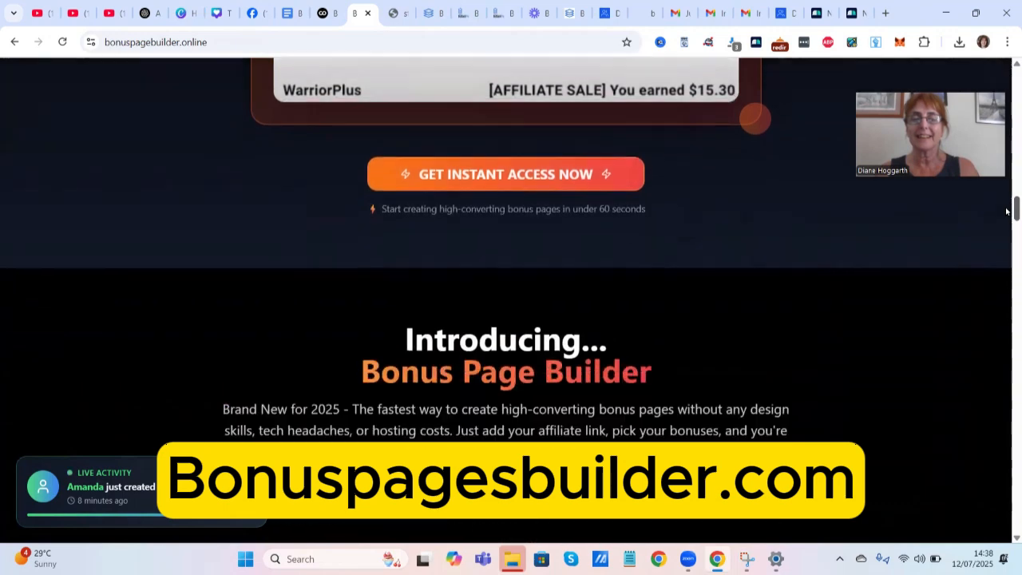
pyautogui.scroll(-10, 1006, 224)
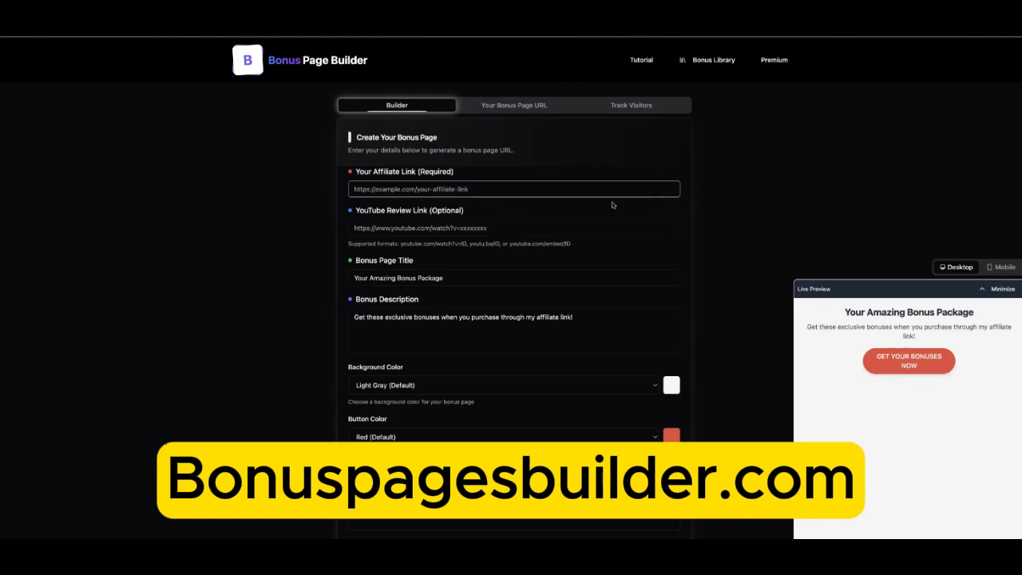
pyautogui.click(403, 189)
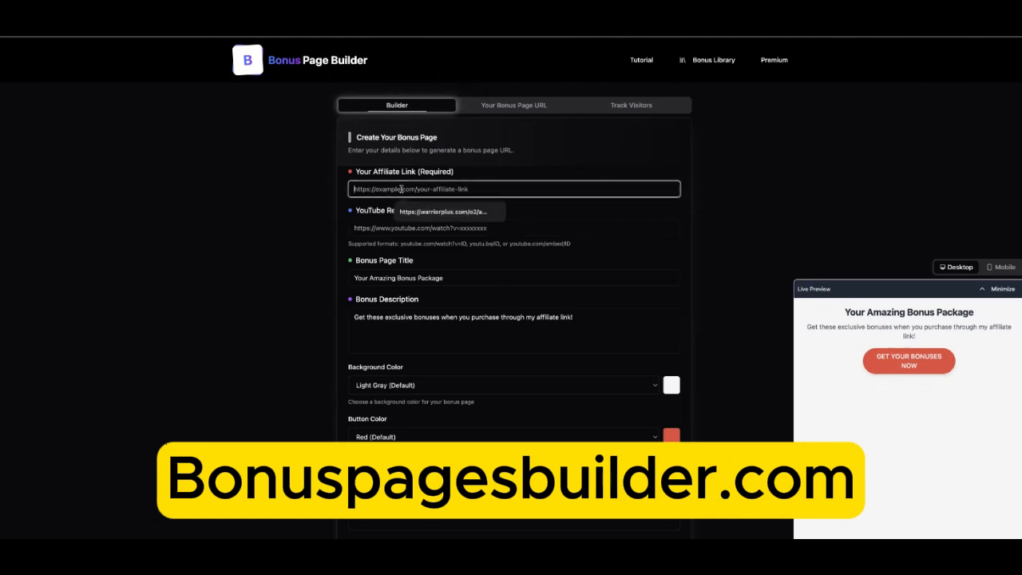
pyautogui.click(446, 212)
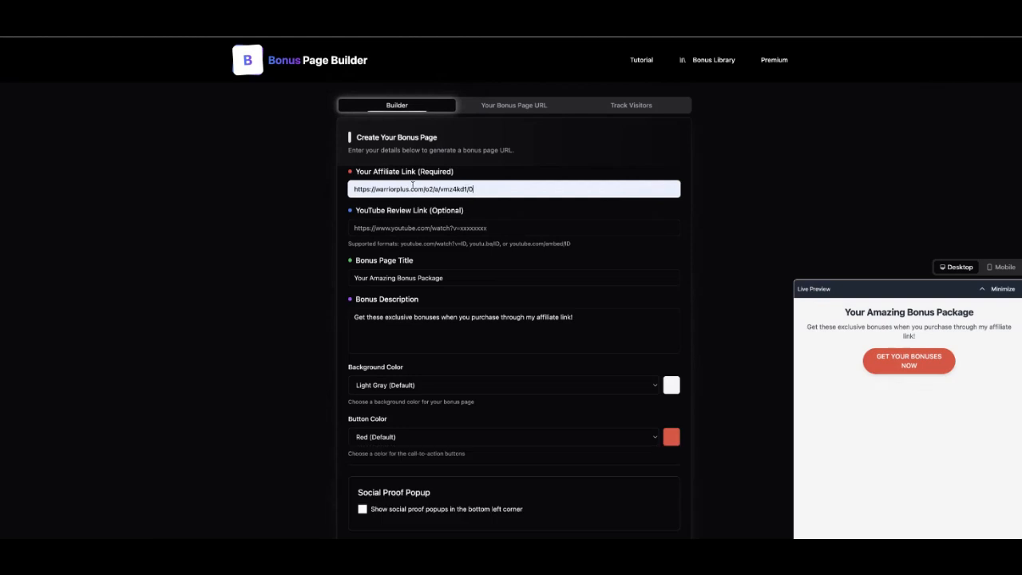
pyautogui.click(450, 228)
pyautogui.write('https://youtu.be/qU6jT1Bsi0A?list=RDGMEMg0OgHdkr8SNHvacS9Sp8bgVMqU6jT1Bsi0A')
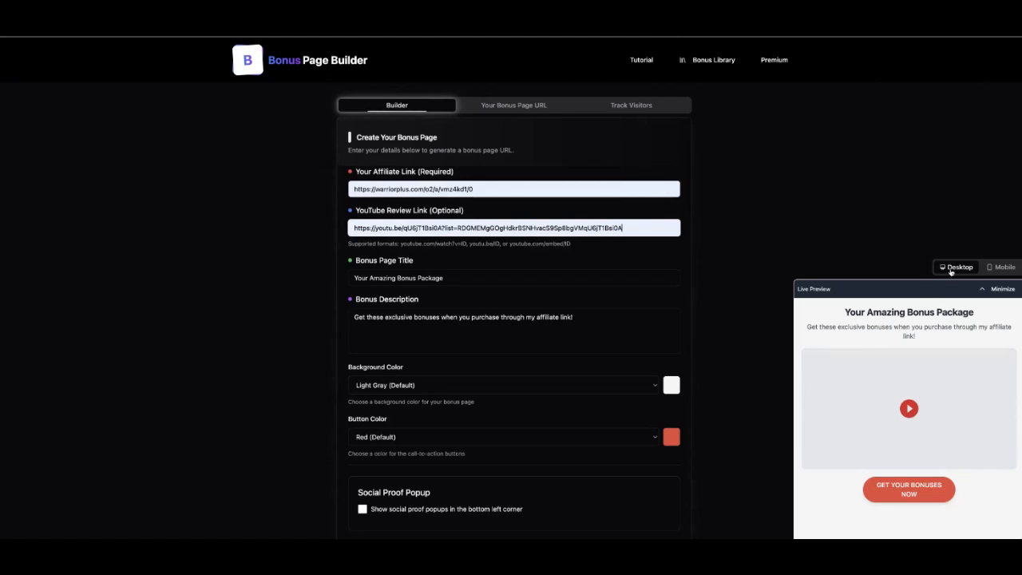
# Check the mobile preview, then set the page title to 'Your Amazing Bonus Package....'.
pyautogui.click(996, 269)
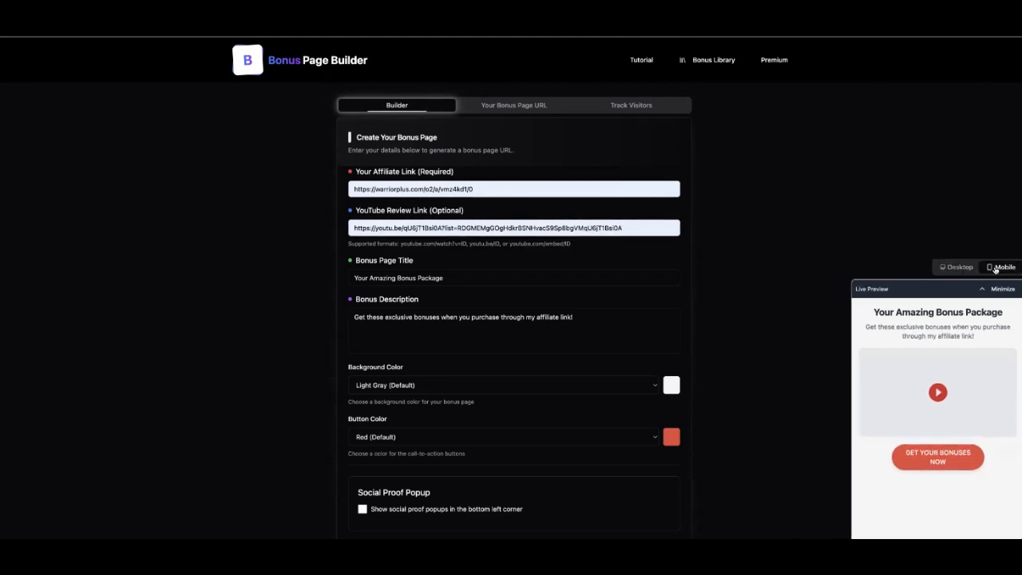
pyautogui.click(956, 271)
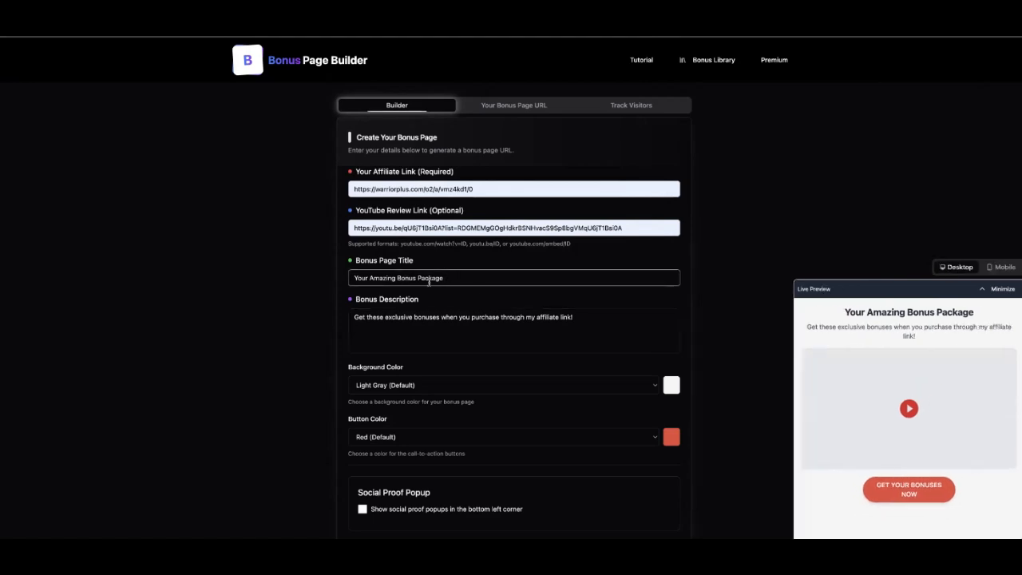
pyautogui.click(464, 276)
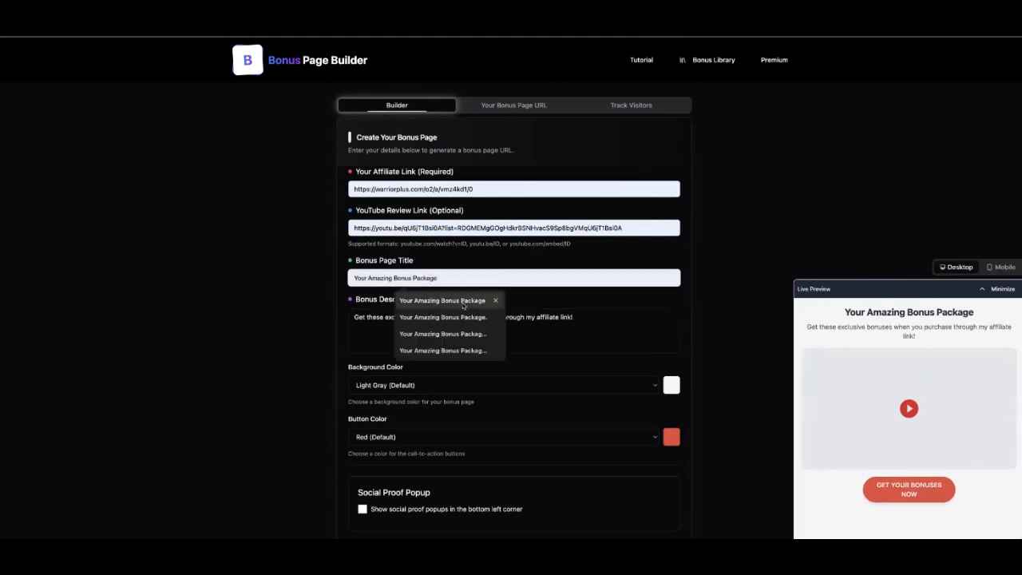
pyautogui.click(464, 301)
pyautogui.write('....')
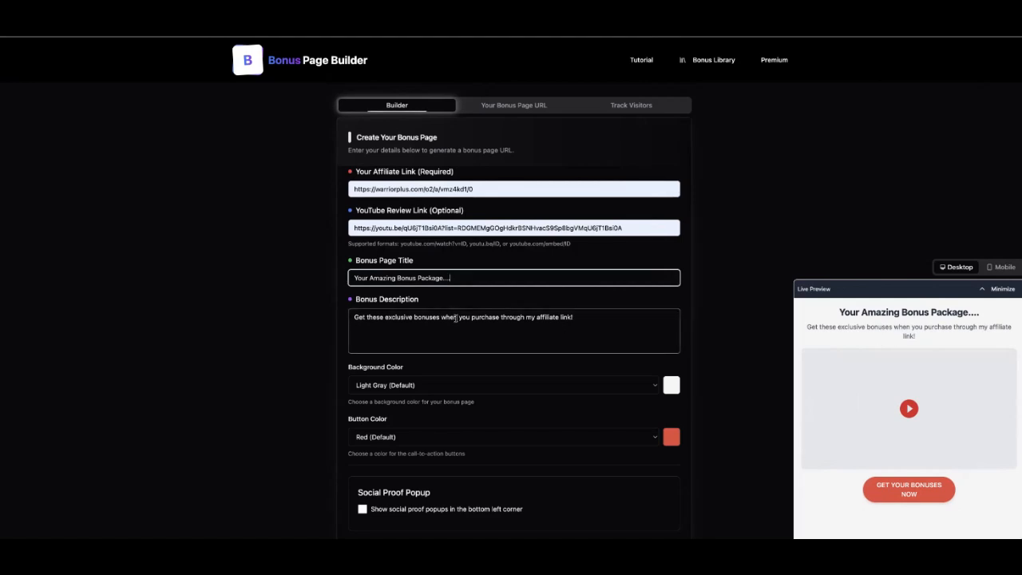
pyautogui.click(609, 336)
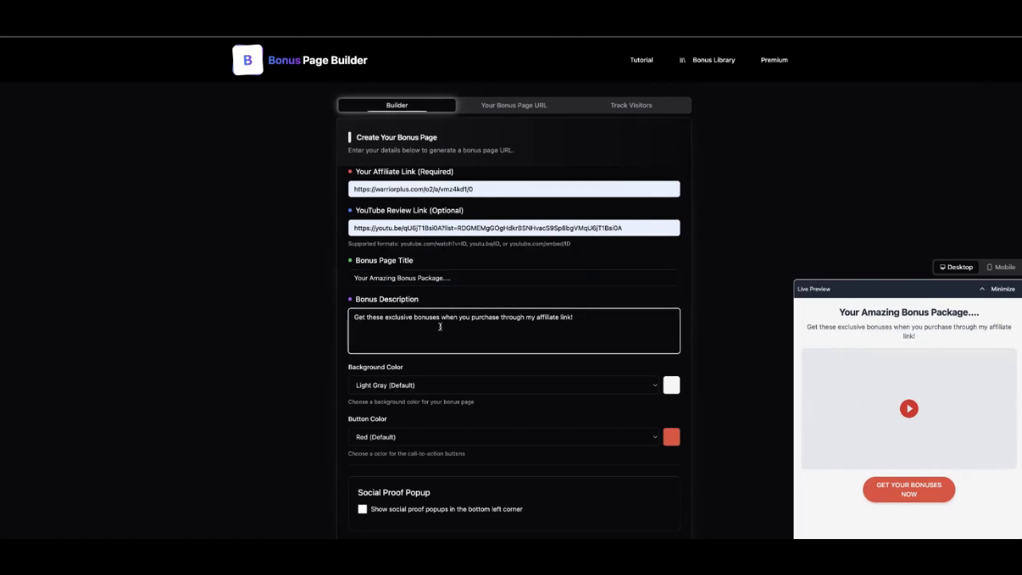
# Choose Sky Blue for the background color and Dark Blue for the button color.
pyautogui.scroll(-1, 439, 326)
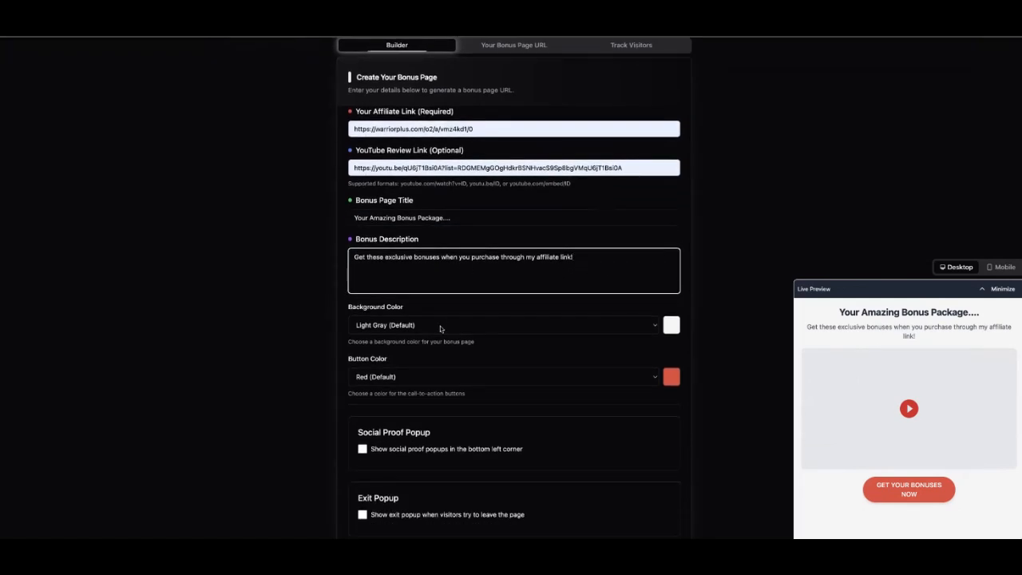
pyautogui.click(440, 326)
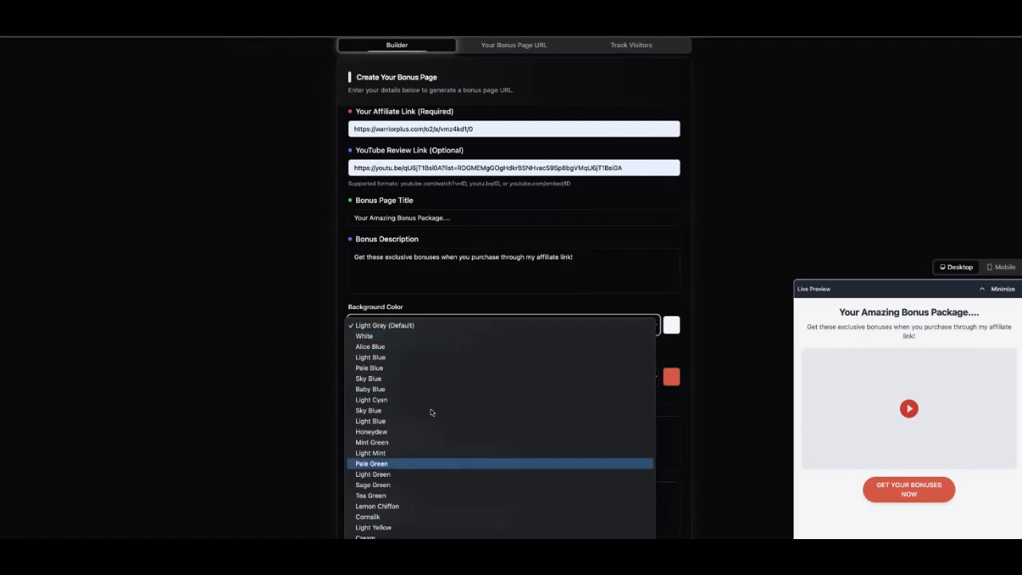
pyautogui.click(419, 379)
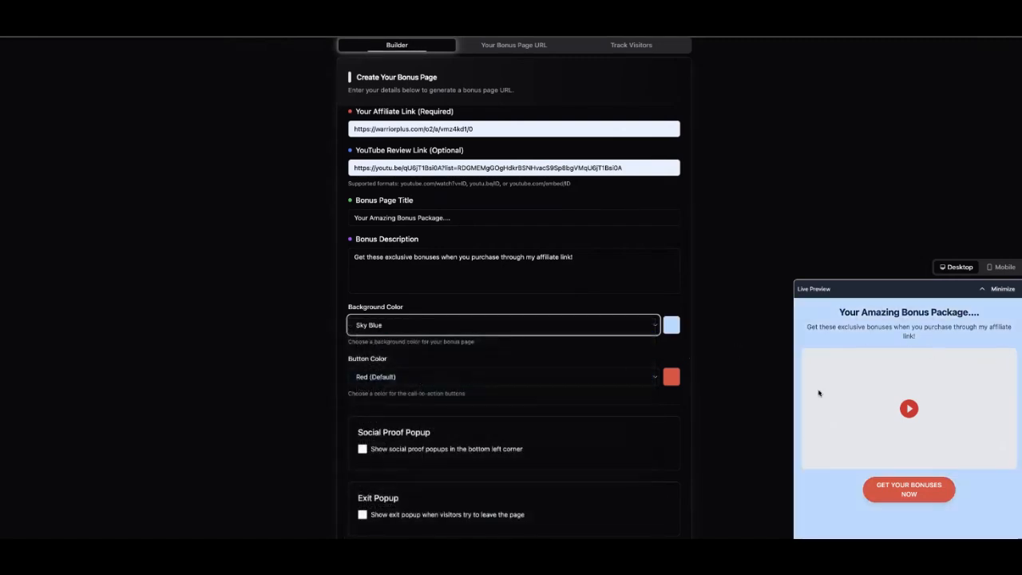
pyautogui.click(406, 378)
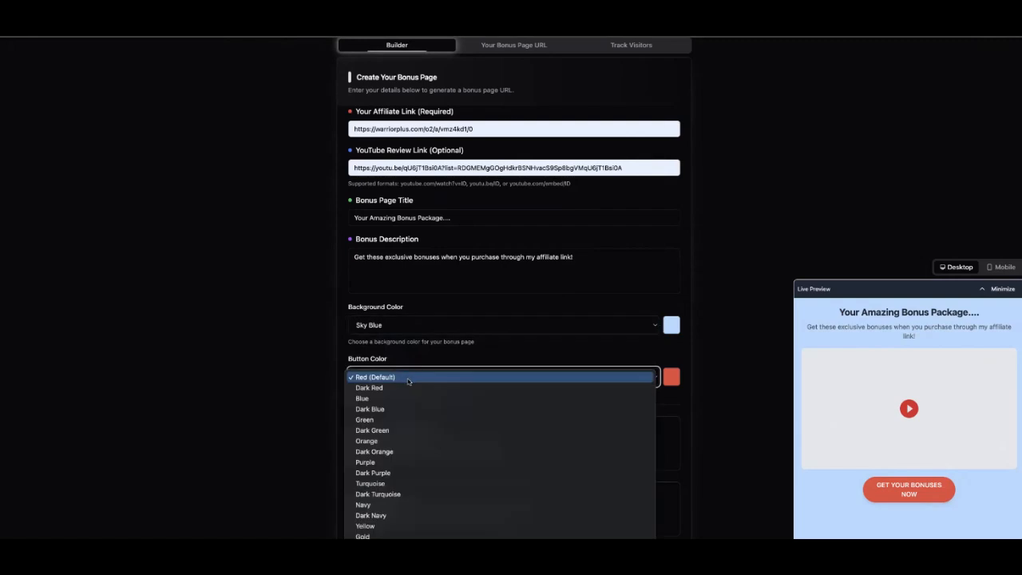
pyautogui.click(413, 409)
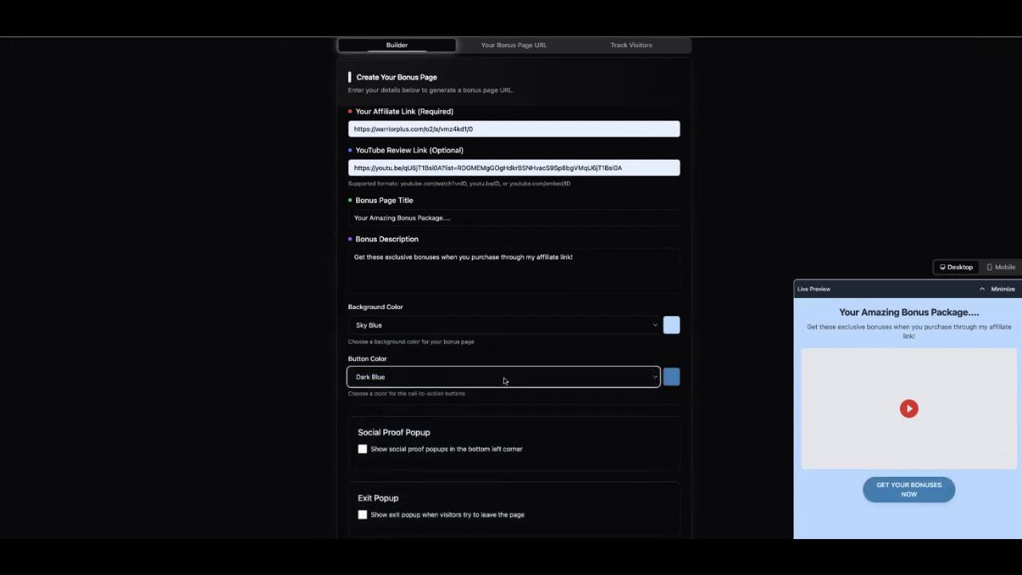
pyautogui.scroll(-2, 504, 381)
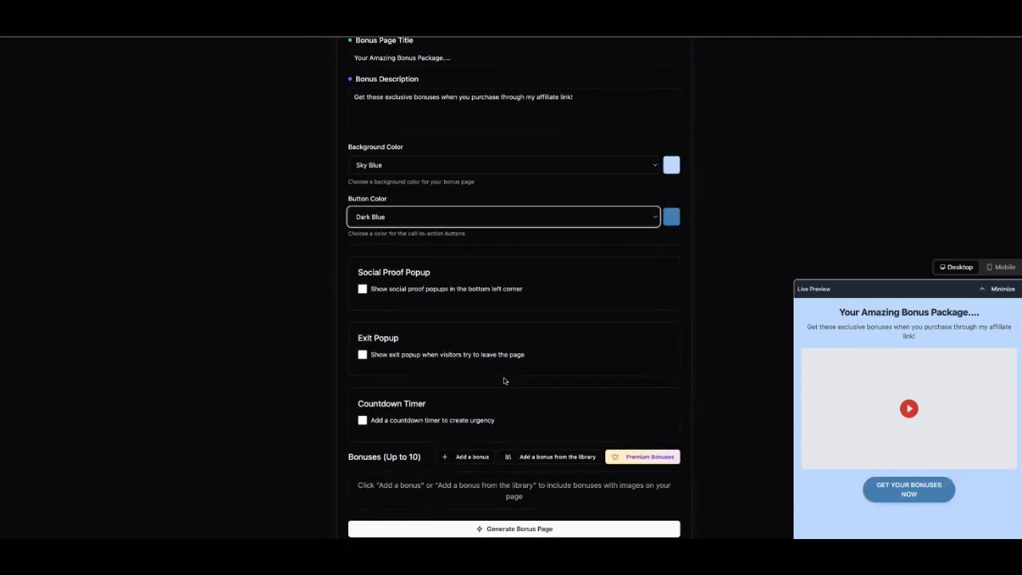
# Turn on social proof popups and fill the names field with the saved longer list.
pyautogui.click(362, 289)
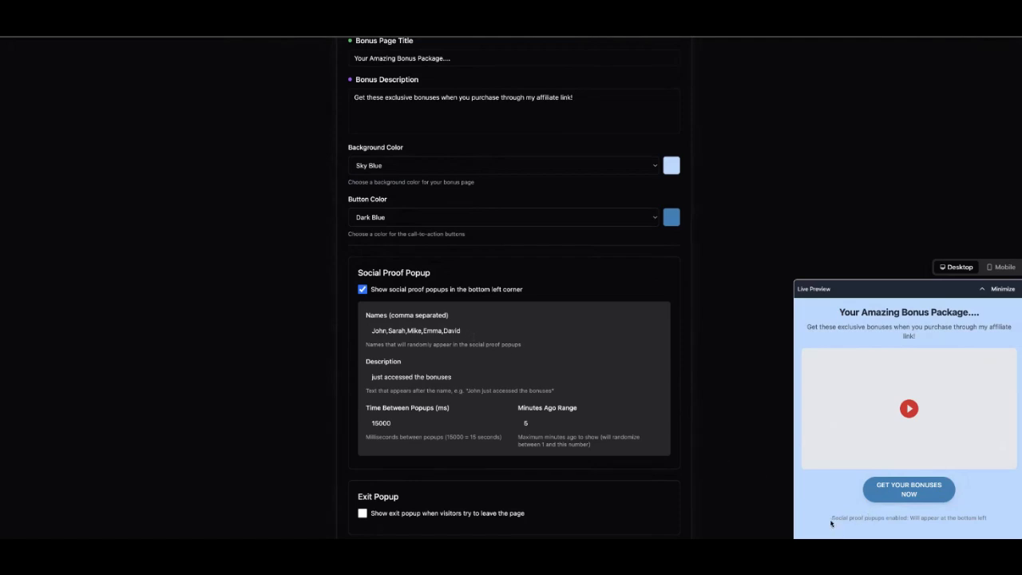
pyautogui.moveTo(832, 520); pyautogui.dragTo(940, 525)
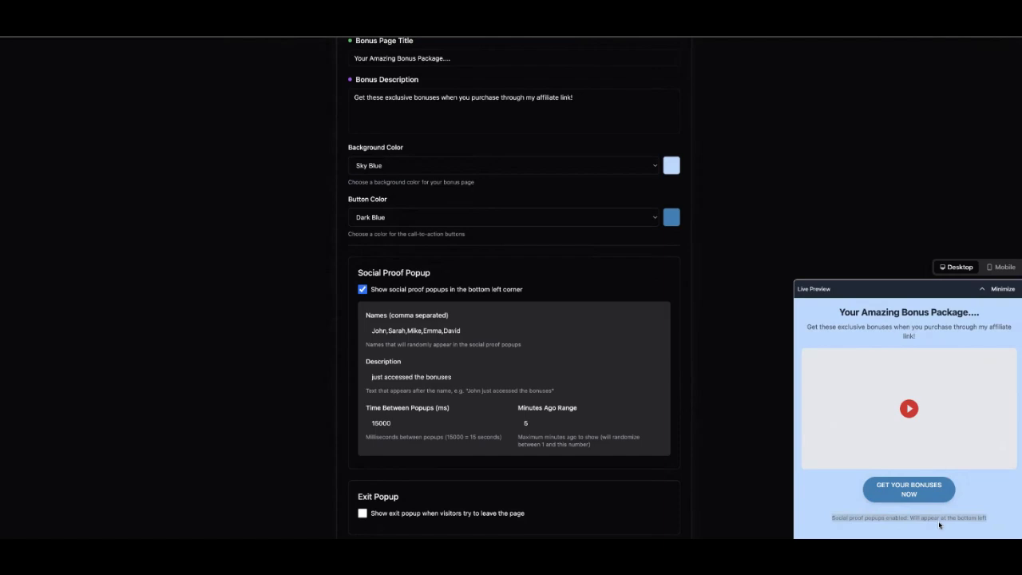
pyautogui.click(505, 327)
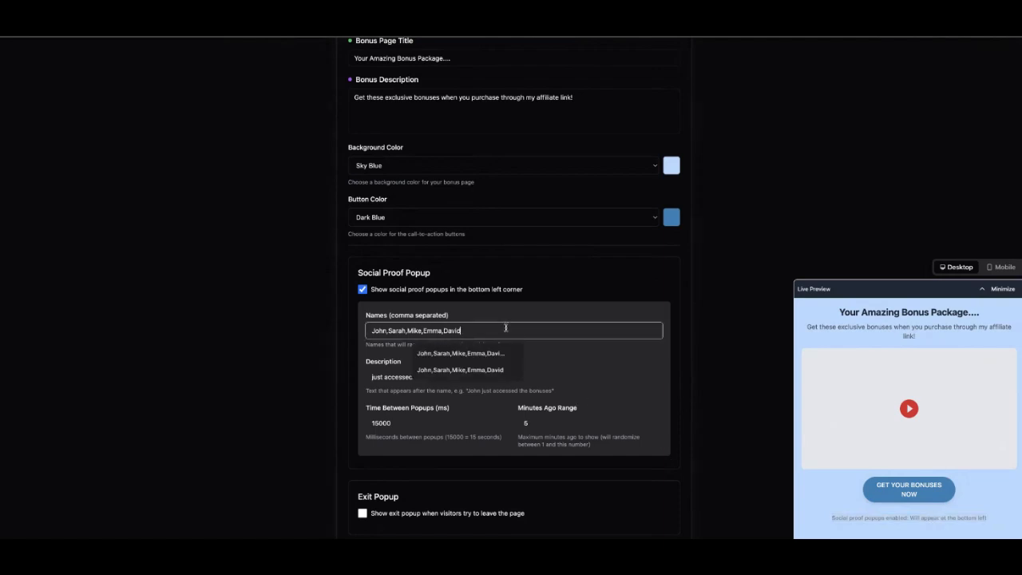
pyautogui.click(479, 359)
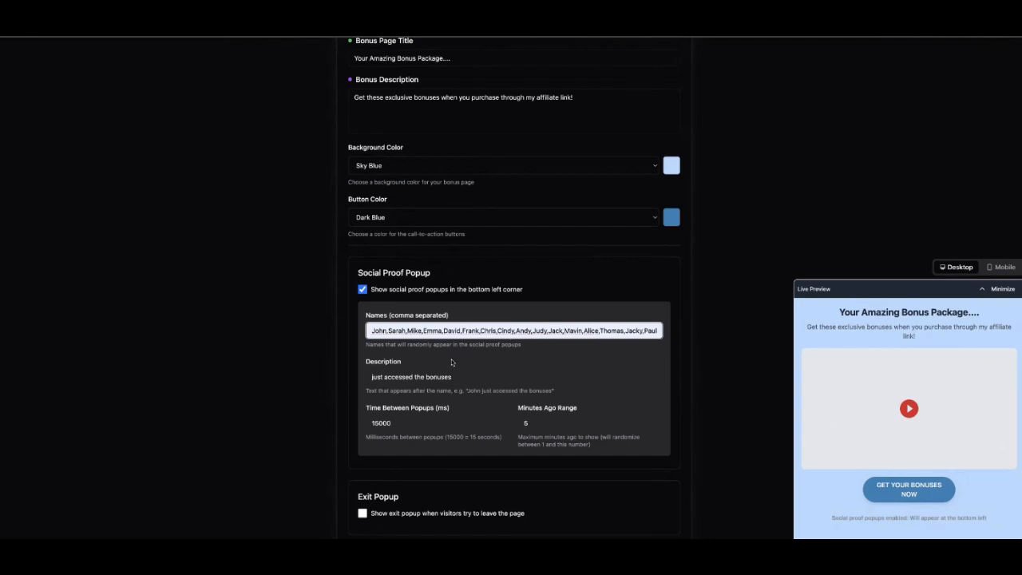
pyautogui.click(409, 376)
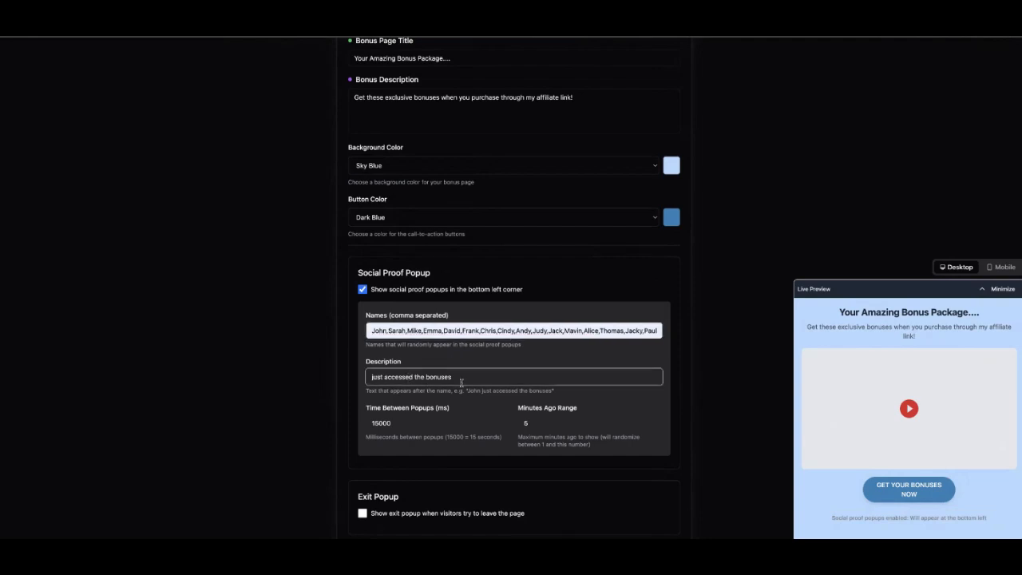
# Raise the popups' Minutes Ago Range to 60.
pyautogui.click(542, 422)
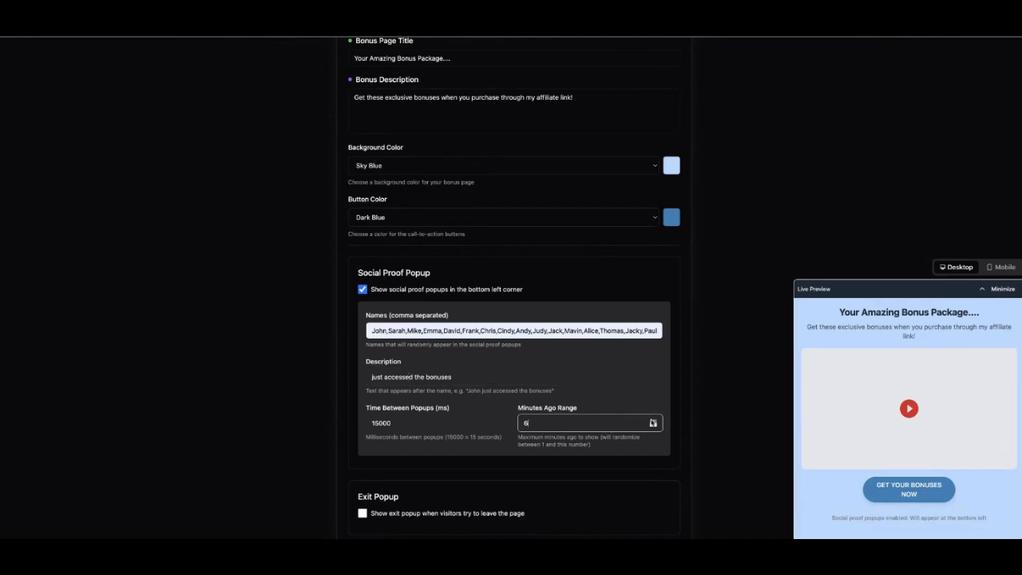
pyautogui.click(653, 420)
pyautogui.click(652, 421)
pyautogui.click(653, 421)
pyautogui.click(652, 421)
pyautogui.click(513, 398)
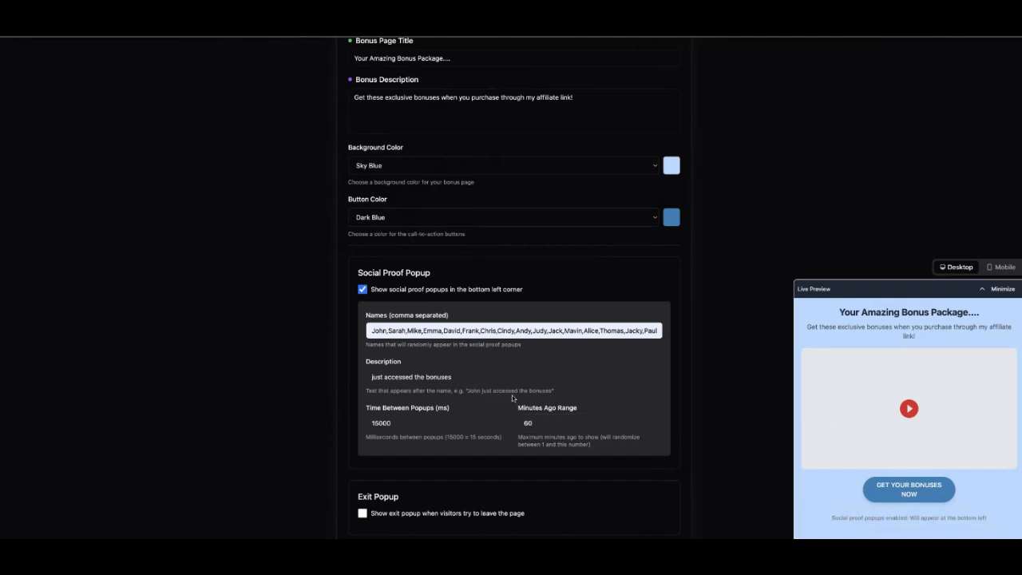
pyautogui.scroll(-3, 513, 398)
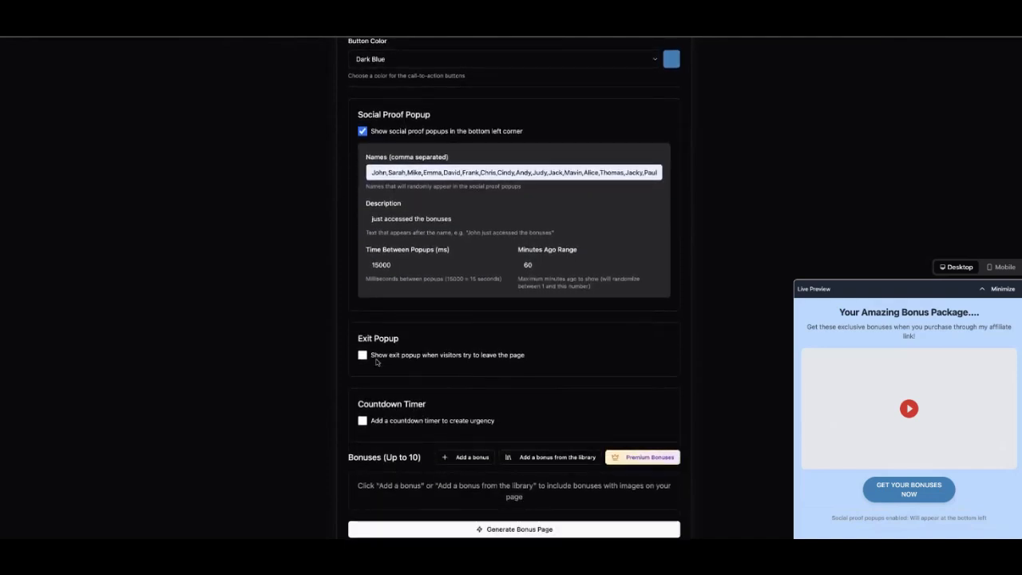
# Enable the exit popup and a 1-day countdown timer, then add a blank bonus entry.
pyautogui.click(363, 355)
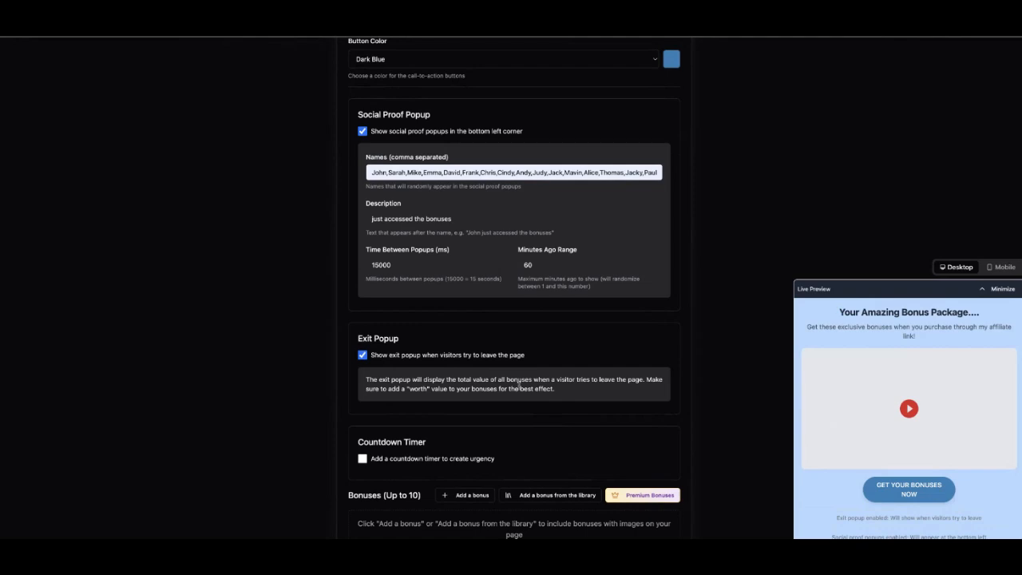
pyautogui.scroll(-1, 519, 381)
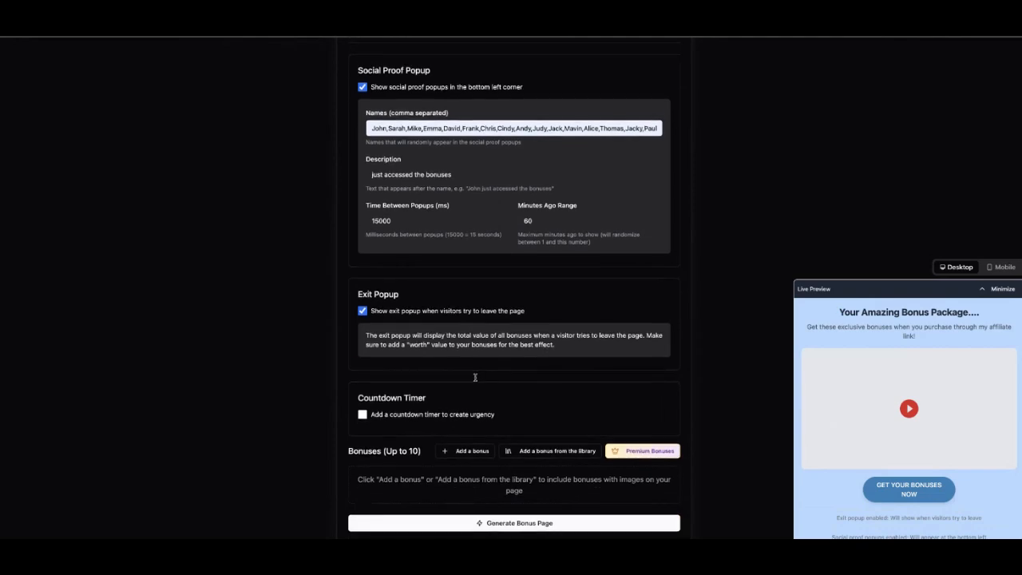
pyautogui.click(364, 424)
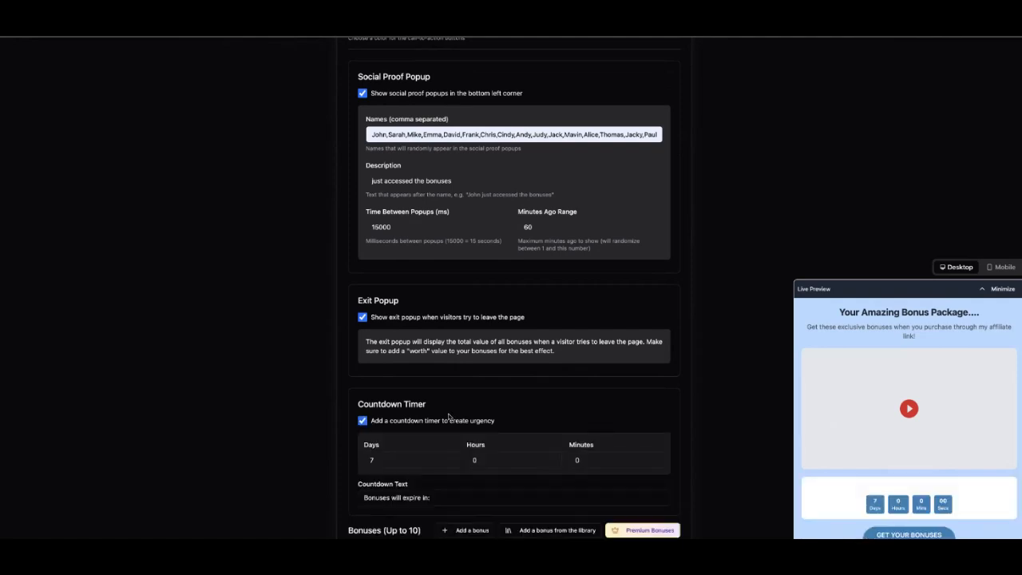
pyautogui.scroll(-2, 448, 417)
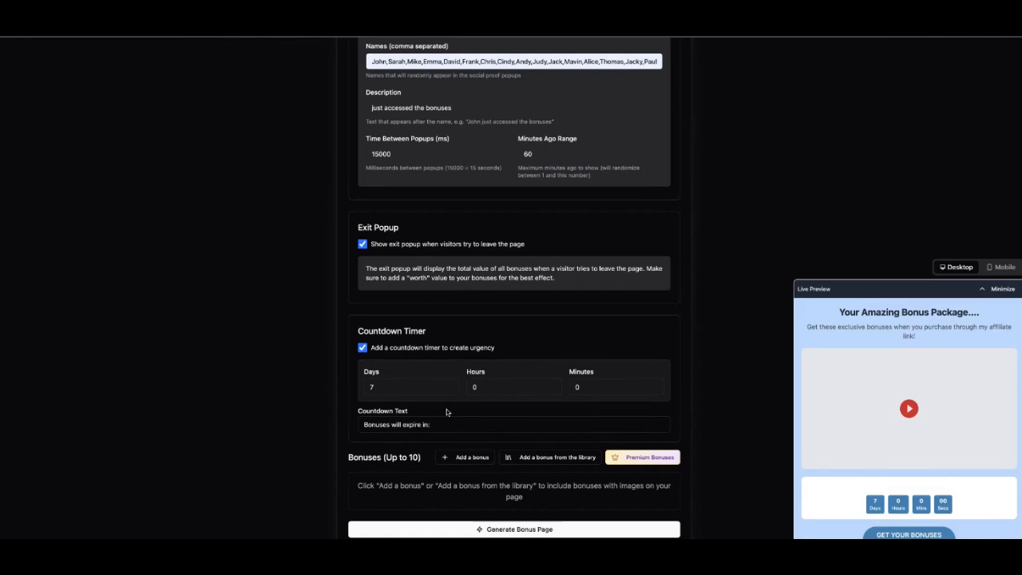
pyautogui.click(450, 390)
pyautogui.doubleClick(450, 390)
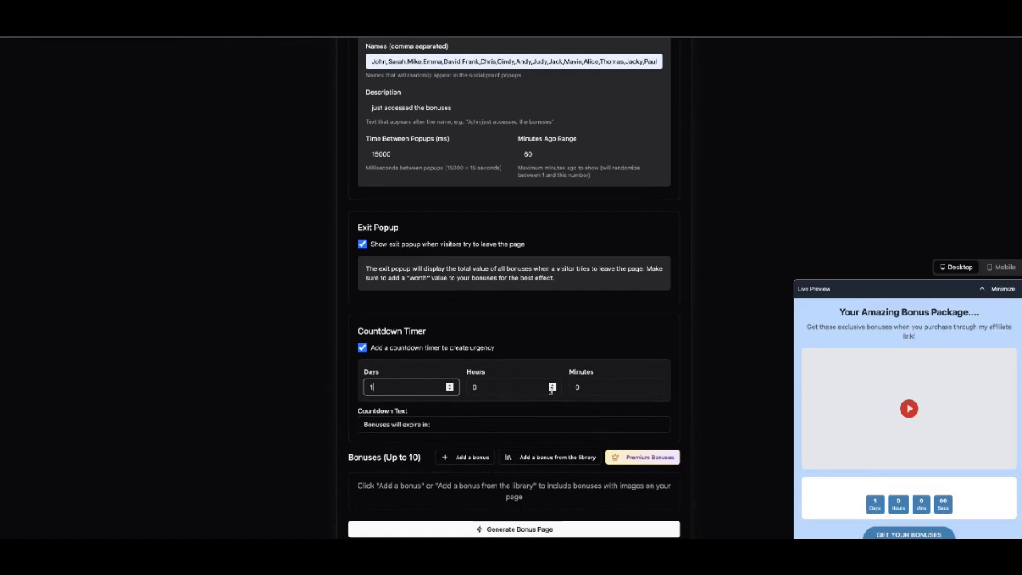
pyautogui.click(449, 424)
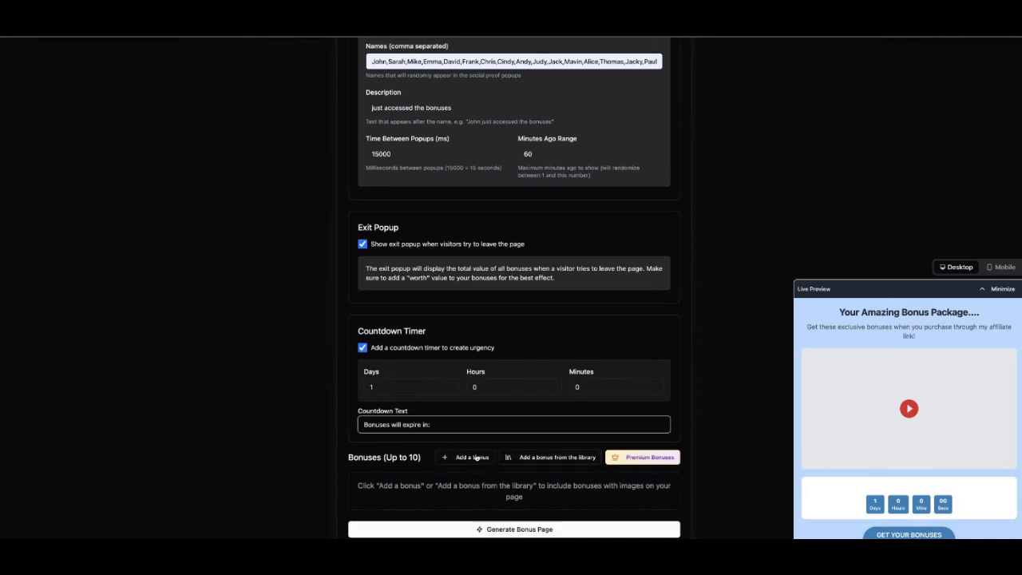
pyautogui.click(473, 457)
pyautogui.scroll(-3, 471, 462)
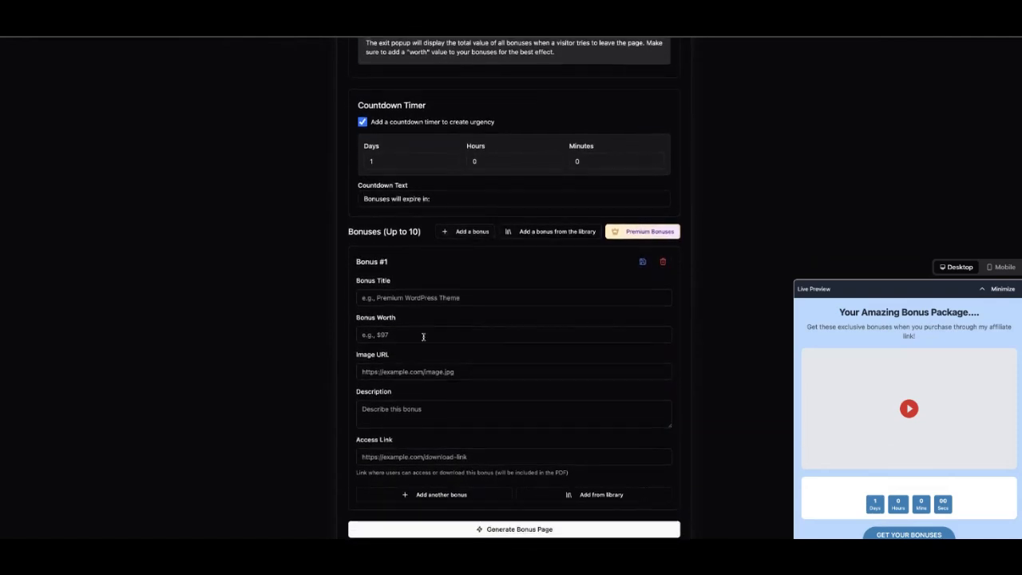
pyautogui.click(389, 296)
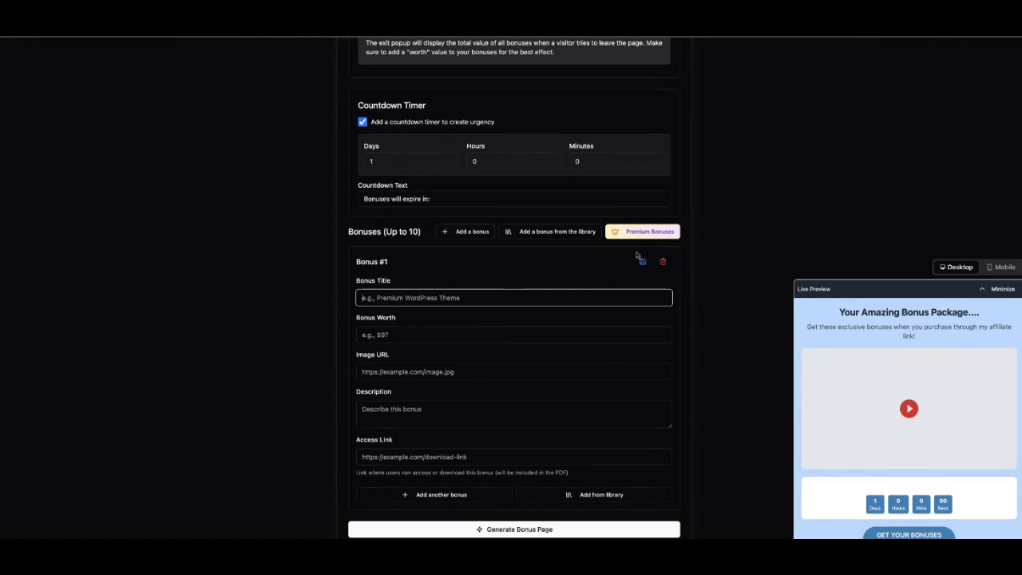
pyautogui.click(665, 263)
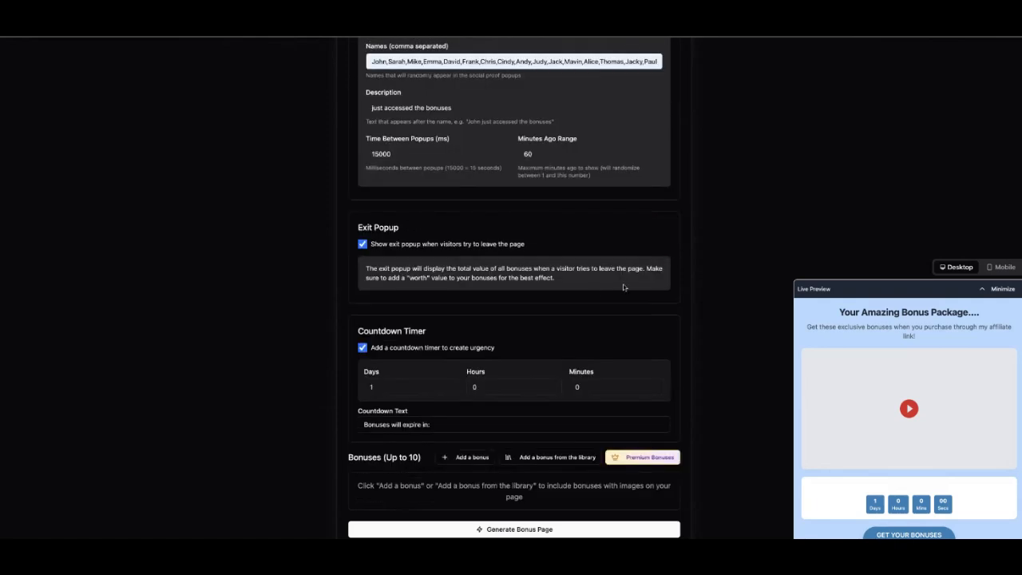
# From the bonus library, add the Ultimate Advertising Copywriting and Validate Business Ideas bundles.
pyautogui.click(558, 458)
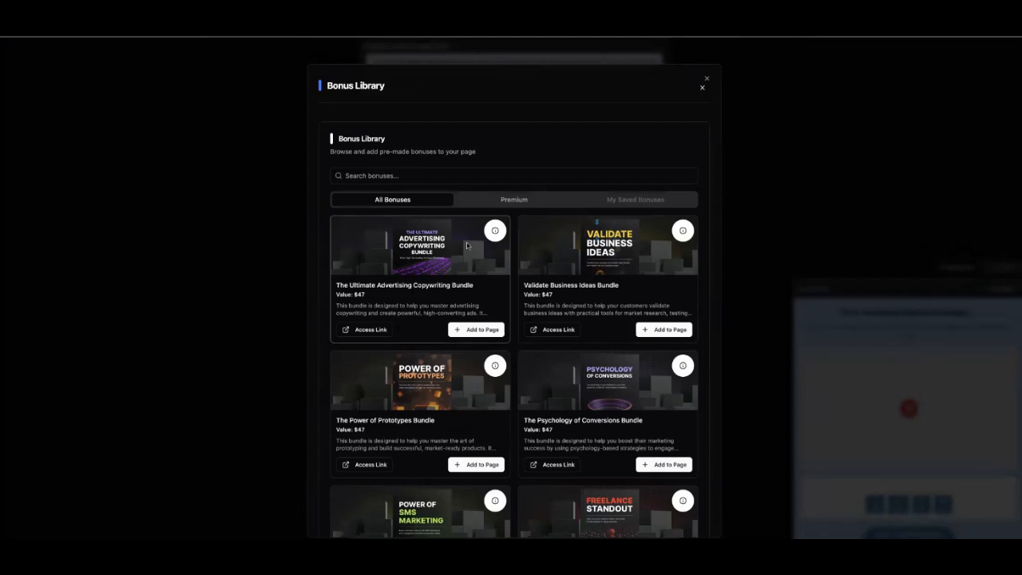
pyautogui.scroll(-5, 467, 245)
pyautogui.scroll(-2, 467, 245)
pyautogui.scroll(1, 467, 245)
pyautogui.scroll(6, 467, 245)
pyautogui.click(476, 329)
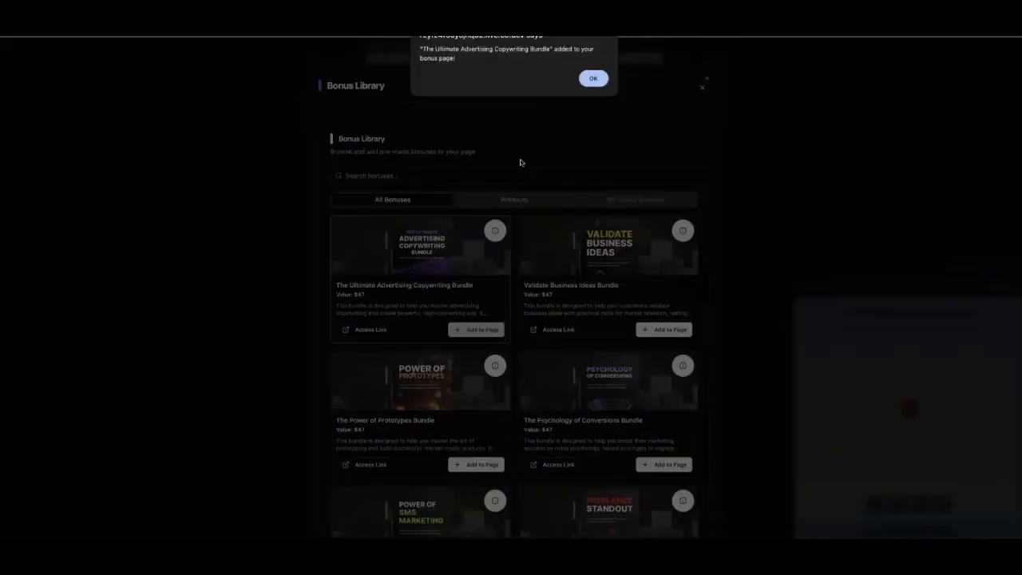
pyautogui.click(593, 79)
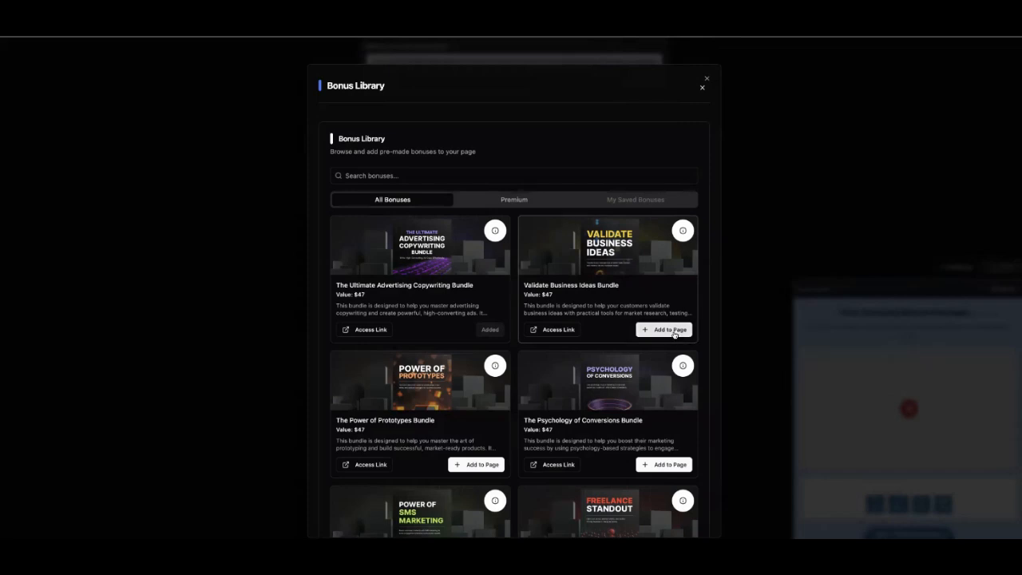
pyautogui.click(673, 331)
pyautogui.click(593, 79)
# Add the Power of Prototypes and Psychology of Conversions bundles, then close the library.
pyautogui.click(476, 465)
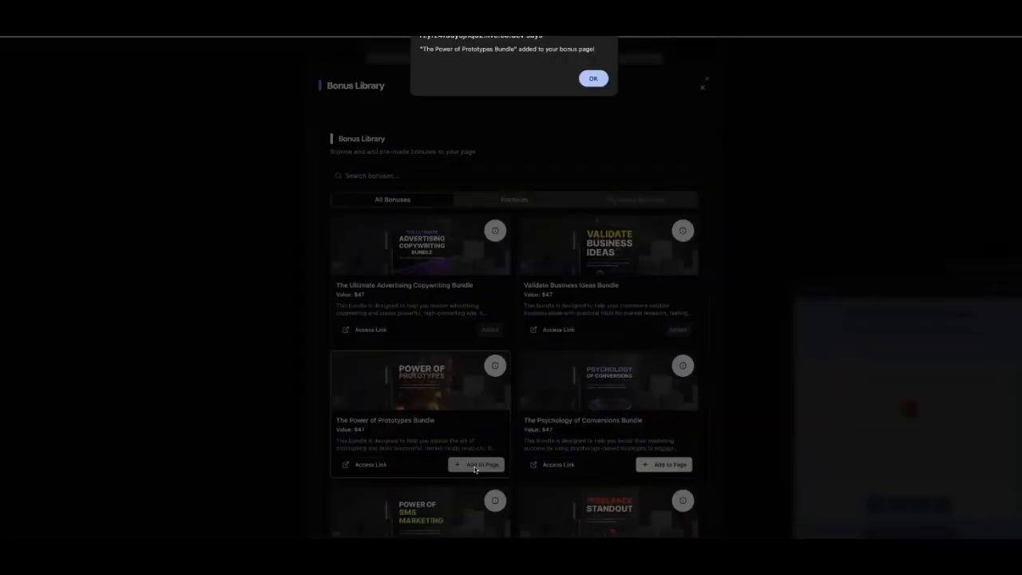
pyautogui.click(593, 79)
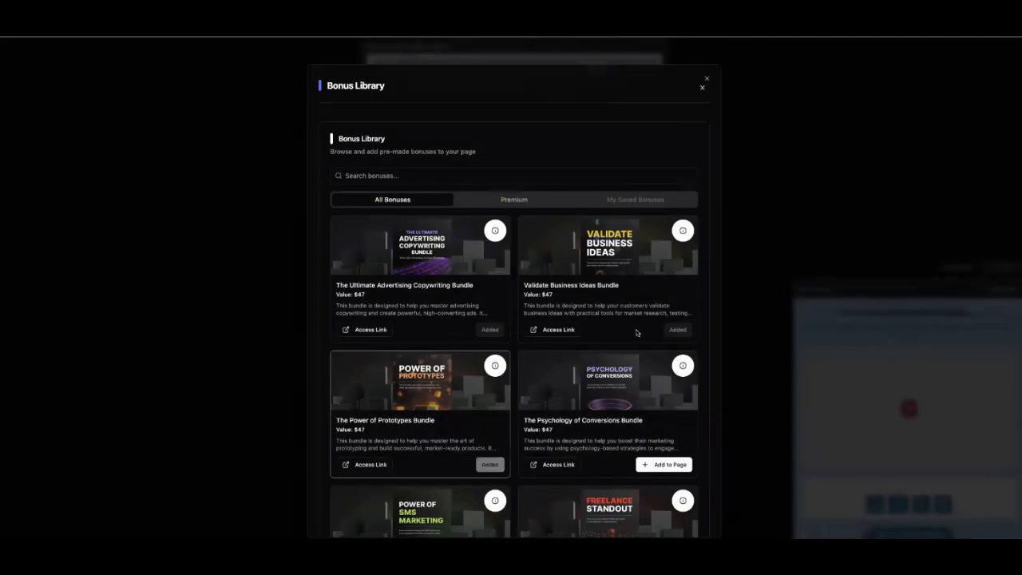
pyautogui.click(659, 466)
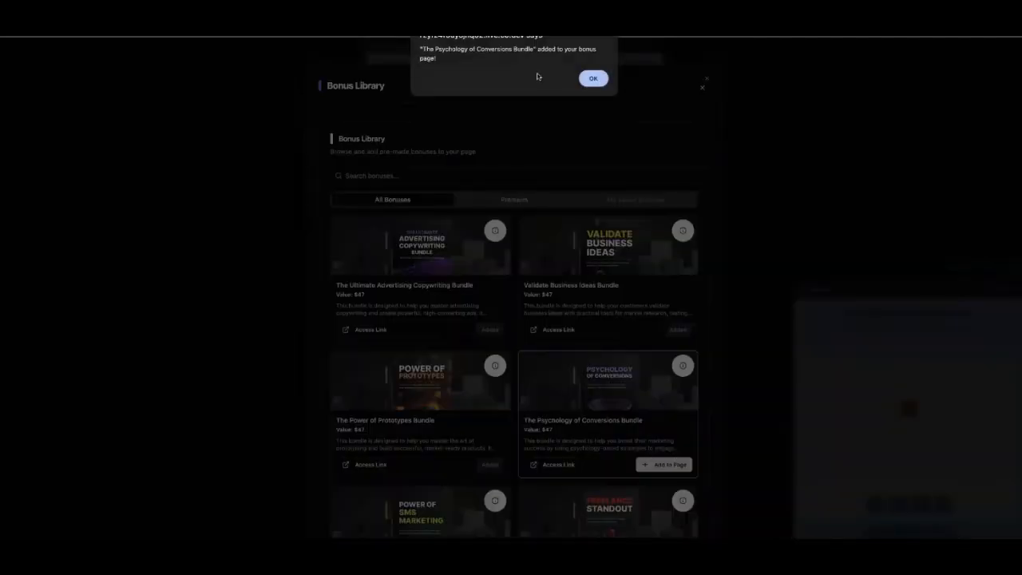
pyautogui.click(593, 79)
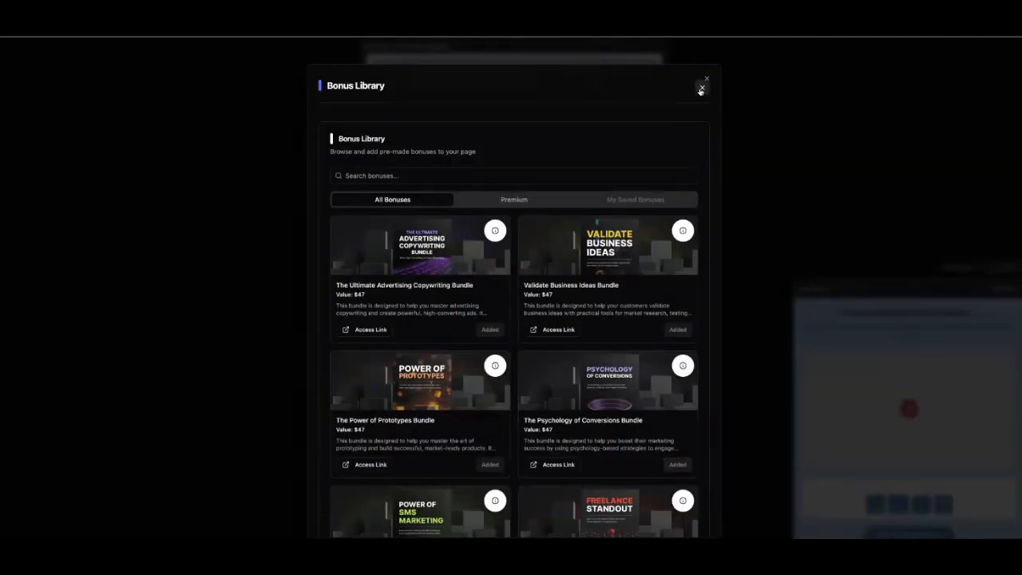
pyautogui.click(702, 88)
pyautogui.scroll(-5, 591, 238)
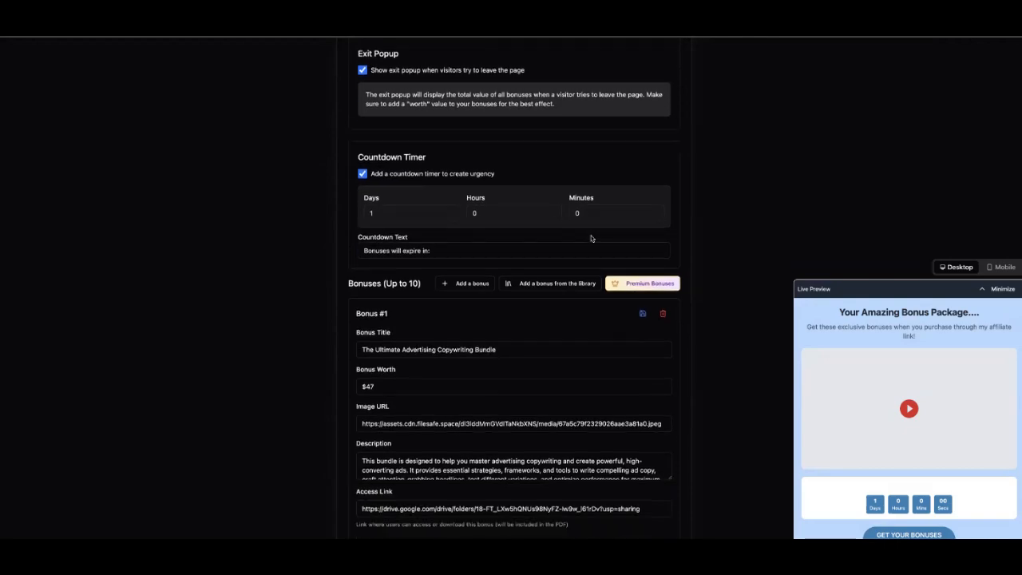
pyautogui.scroll(-8, 591, 238)
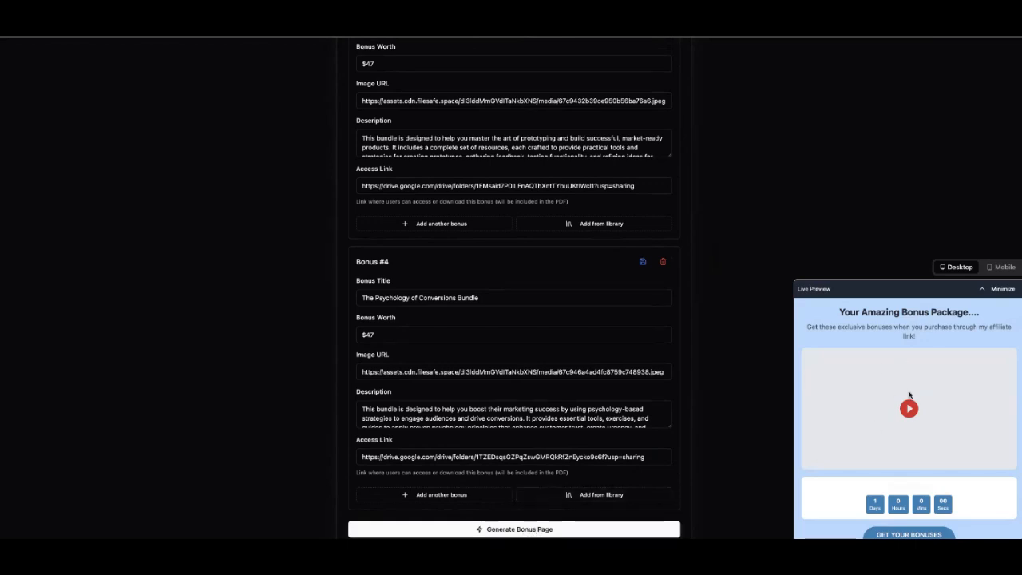
pyautogui.scroll(-10, 916, 388)
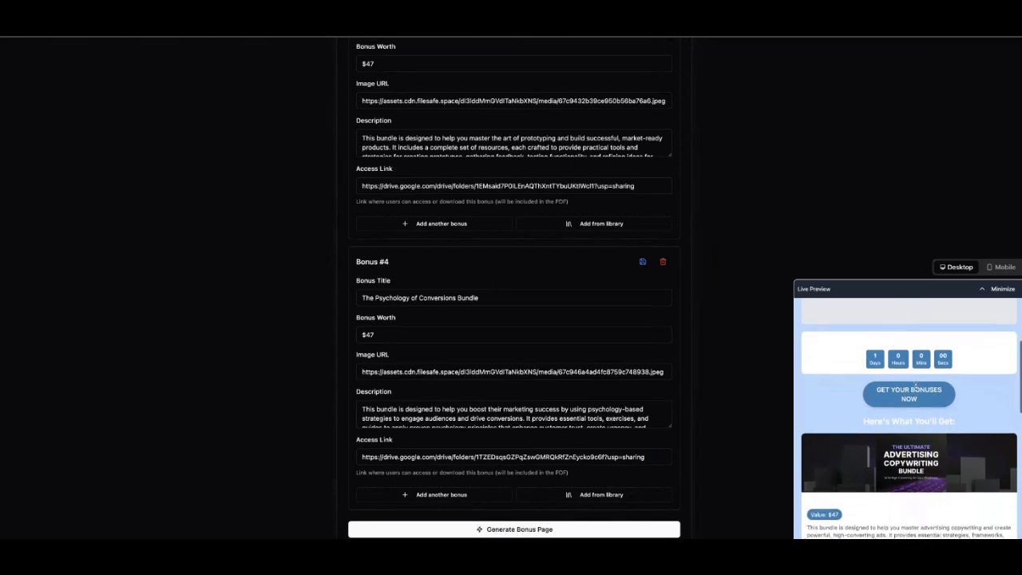
pyautogui.scroll(-6, 916, 388)
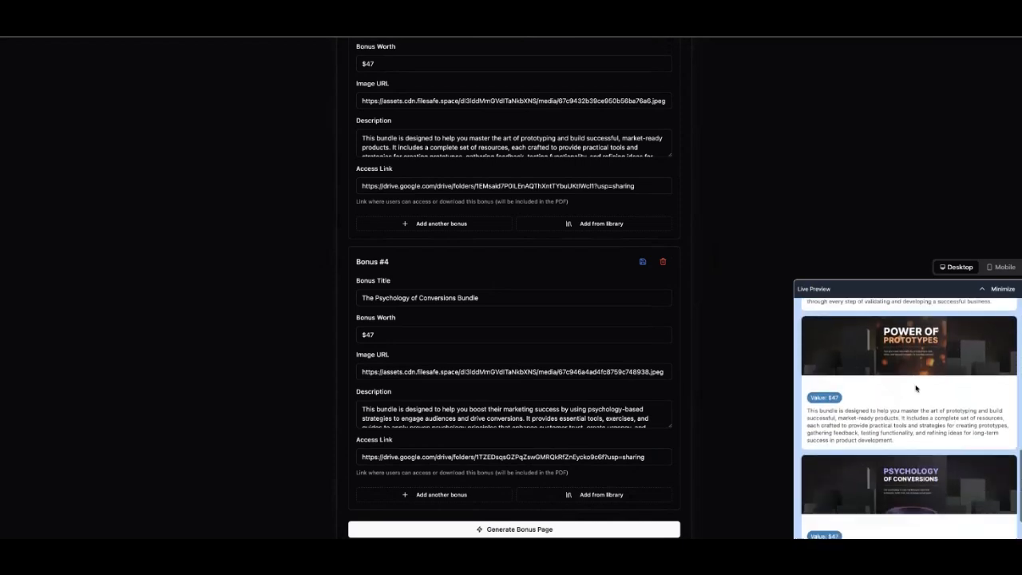
pyautogui.scroll(9, 916, 389)
pyautogui.scroll(-7, 916, 388)
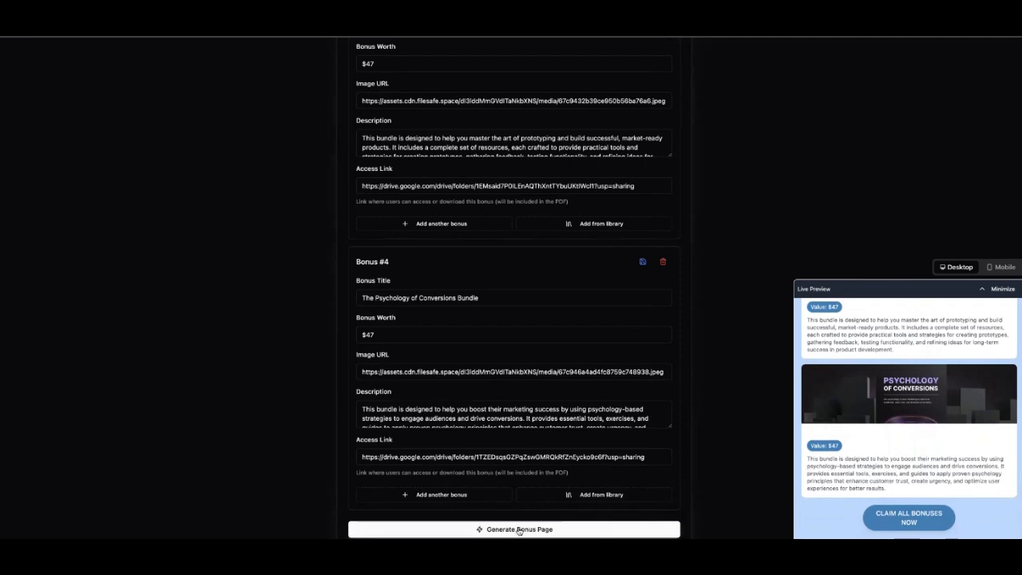
# Generate the bonus page and select its short URL in the results.
pyautogui.click(519, 529)
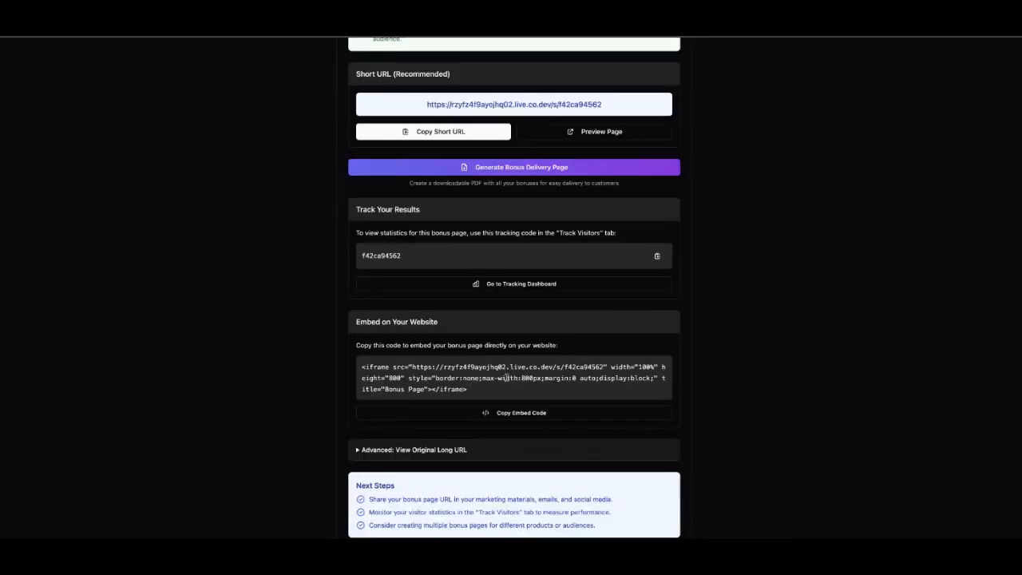
pyautogui.scroll(3, 506, 378)
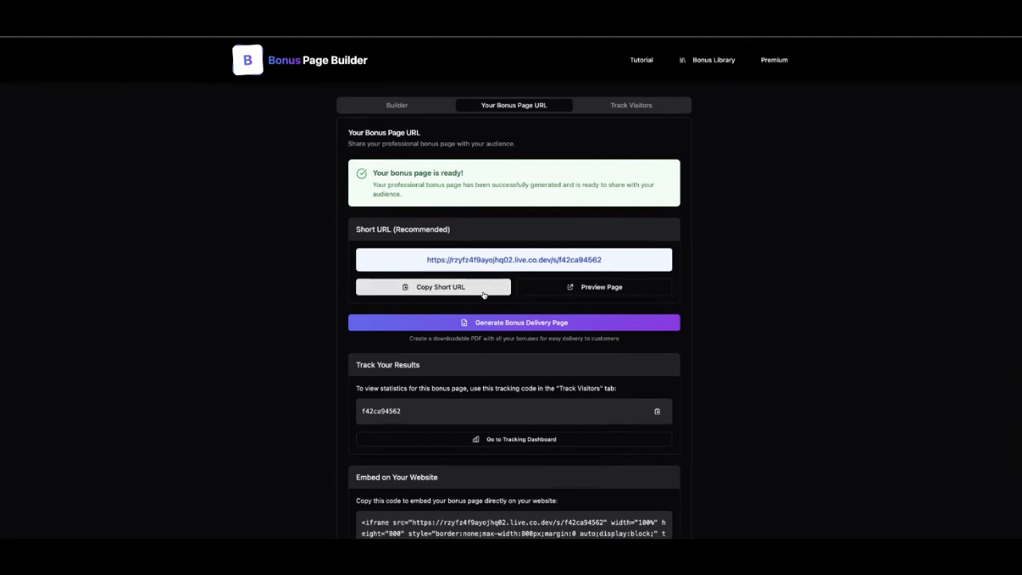
pyautogui.moveTo(407, 262); pyautogui.dragTo(613, 262)
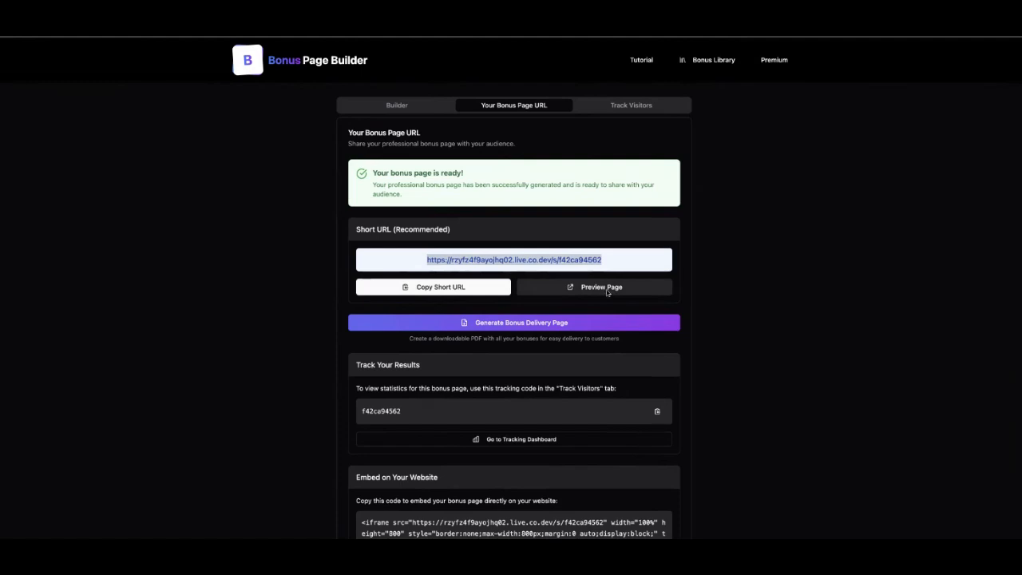
pyautogui.click(606, 289)
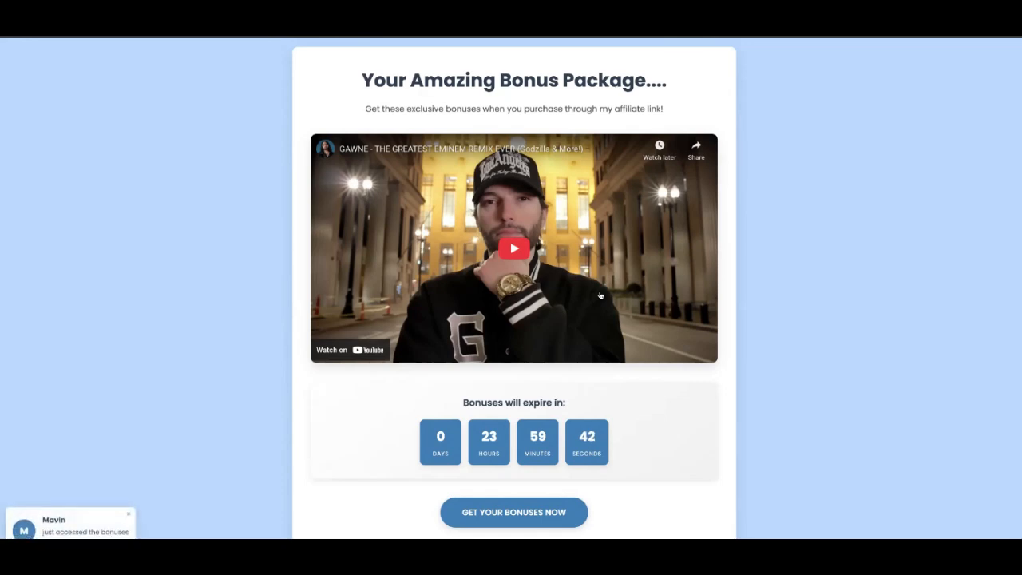
pyautogui.scroll(-3, 600, 296)
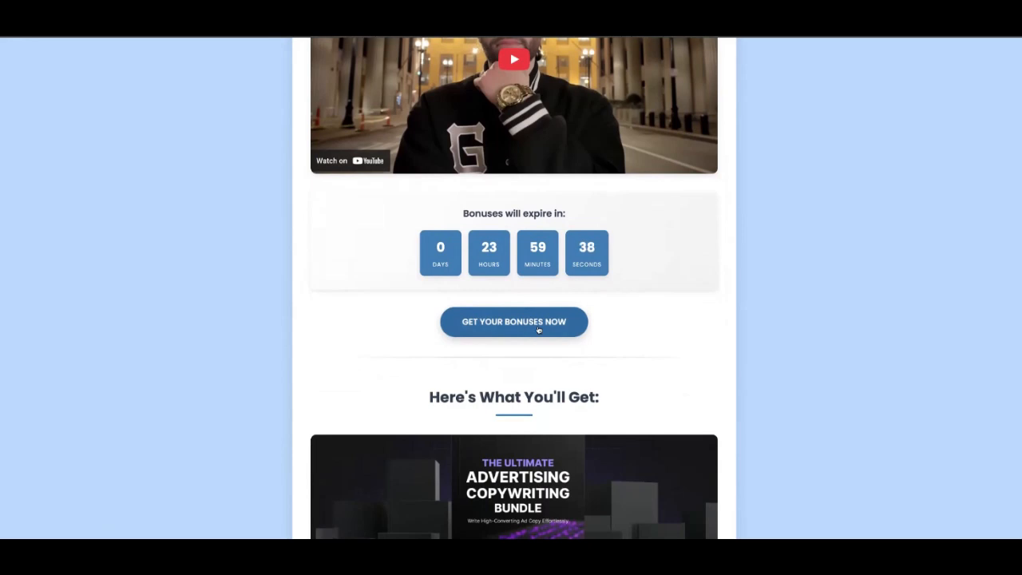
pyautogui.scroll(-3, 538, 329)
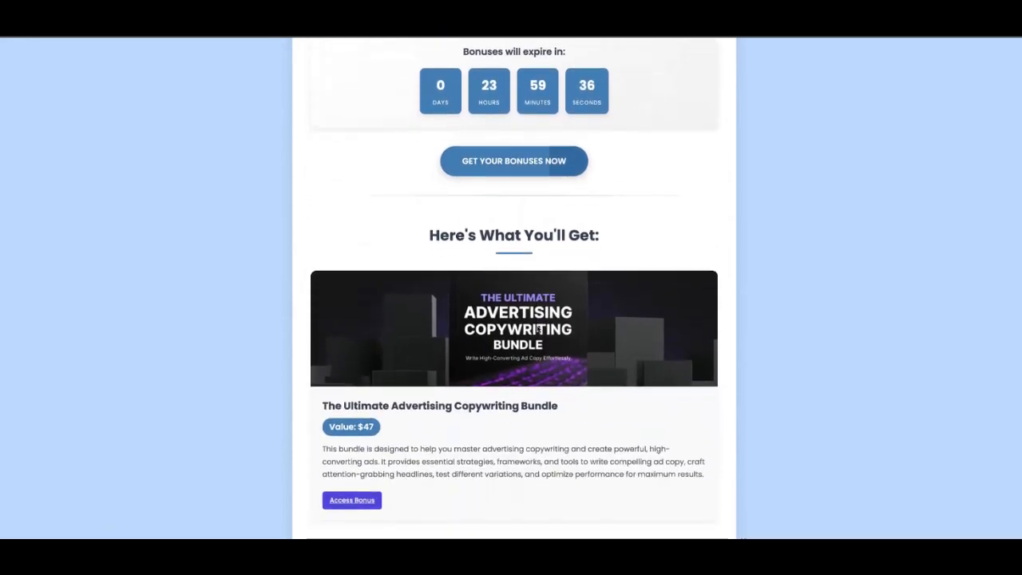
pyautogui.scroll(-2, 537, 329)
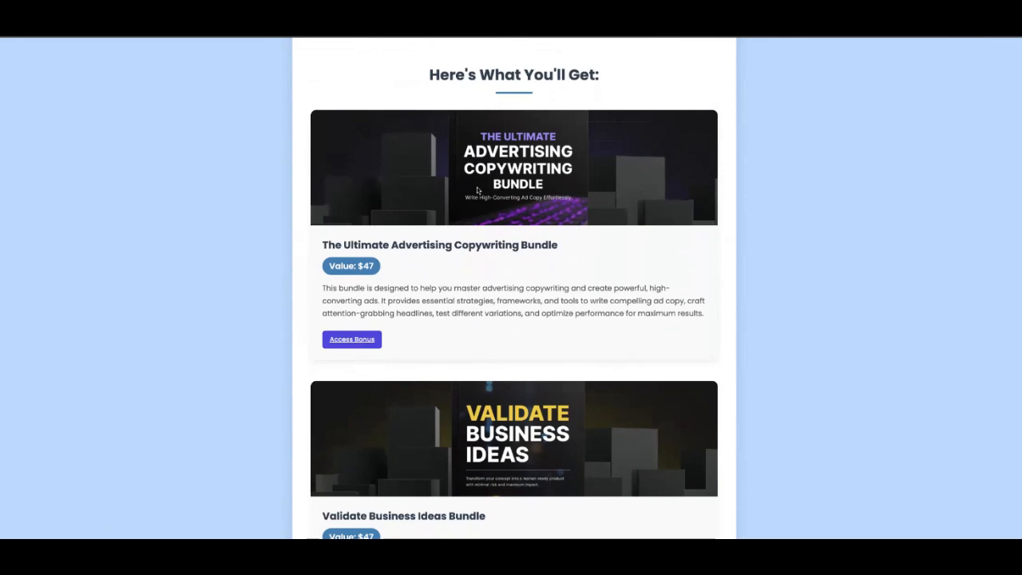
pyautogui.scroll(-9, 450, 354)
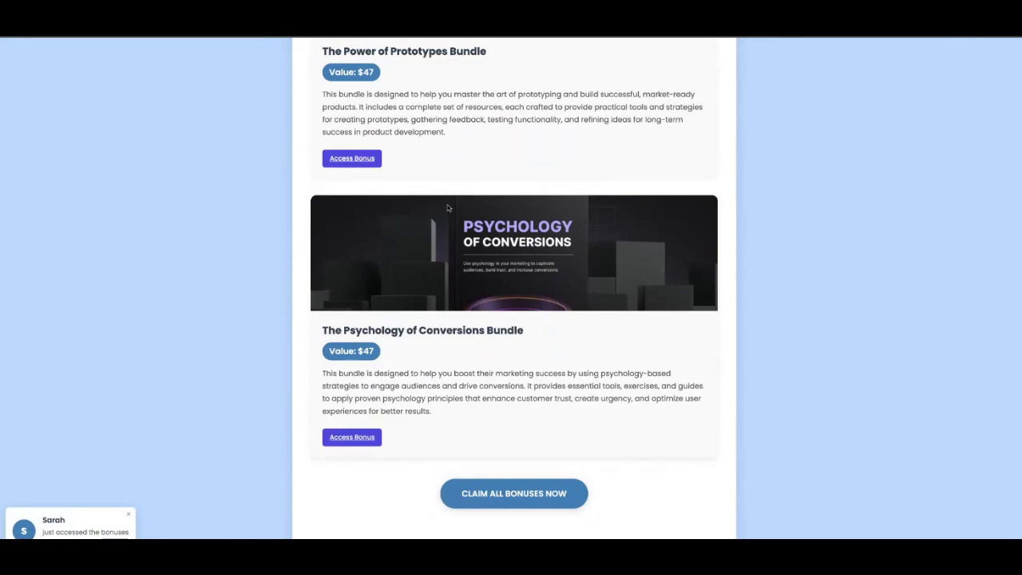
pyautogui.moveTo(595, 32)
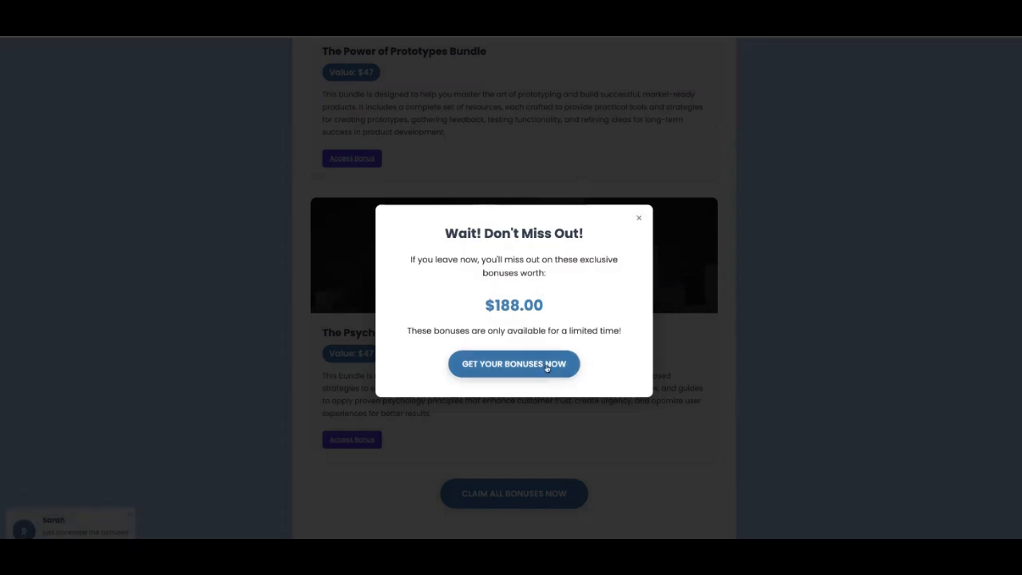
pyautogui.click(639, 218)
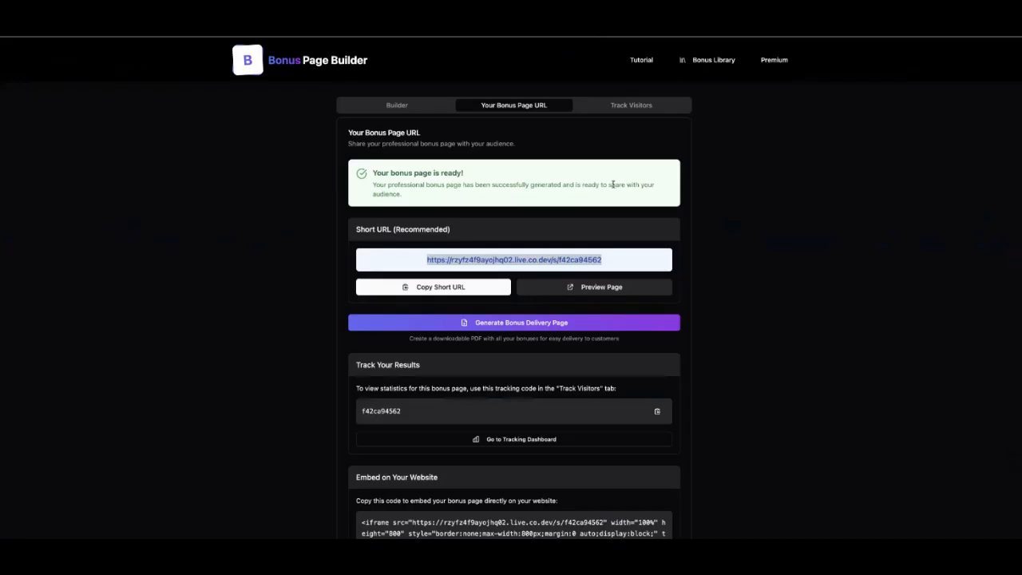
pyautogui.click(600, 224)
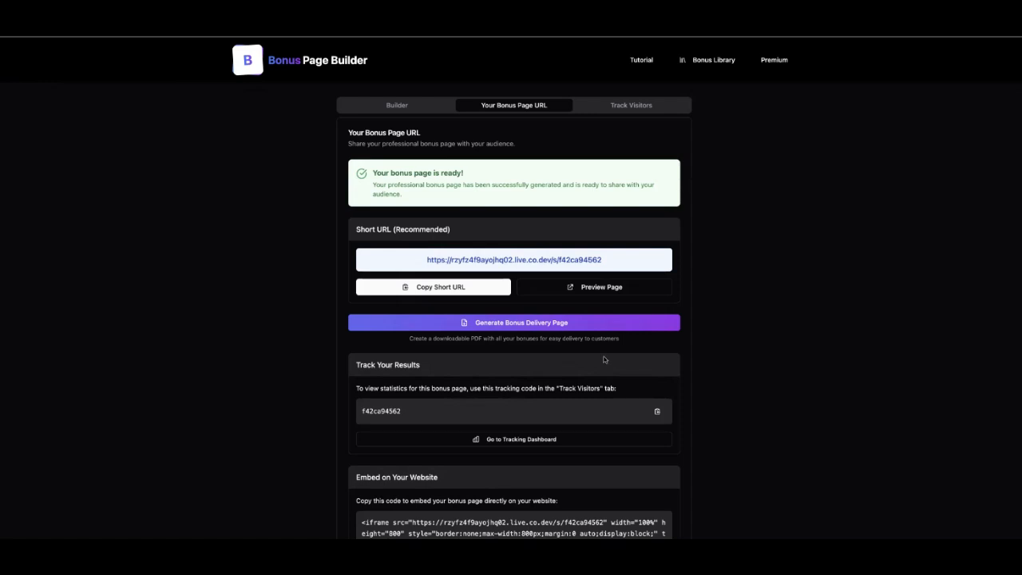
# Build the 'Your Exclusive Bonuses' delivery page, review its preview, and download it as PDF.
pyautogui.click(505, 324)
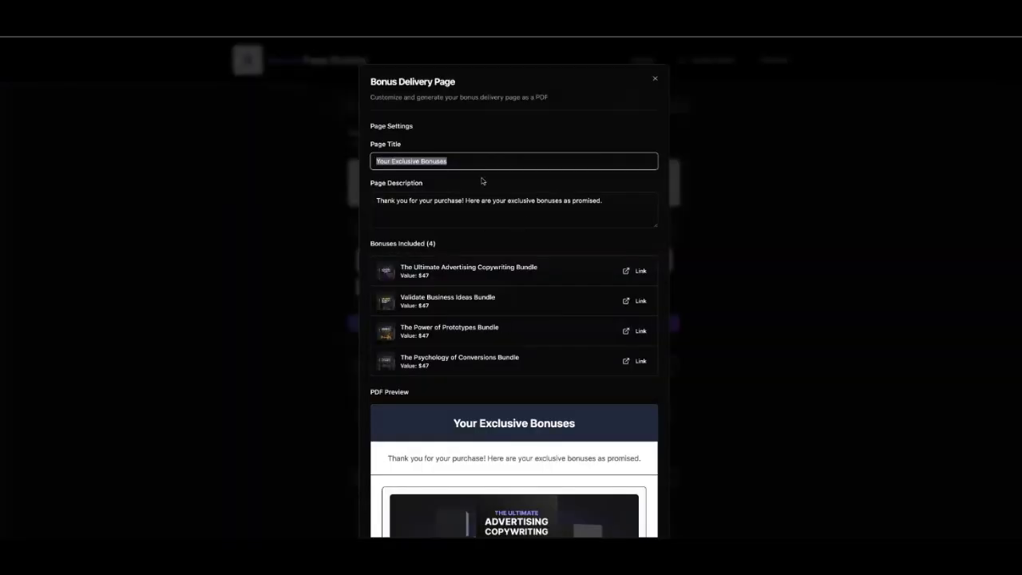
pyautogui.scroll(-1, 482, 182)
pyautogui.scroll(-2, 504, 415)
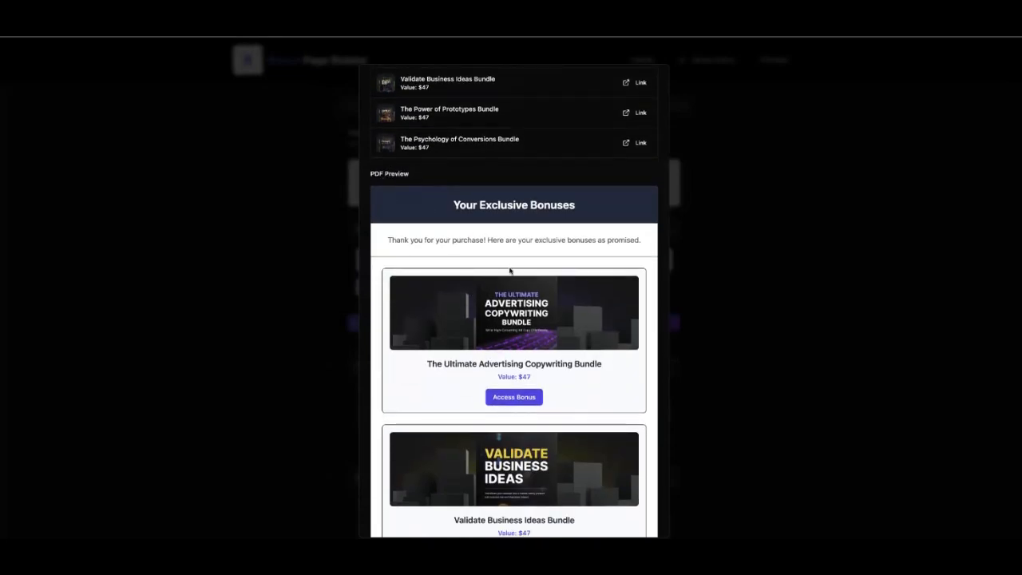
pyautogui.scroll(4, 509, 270)
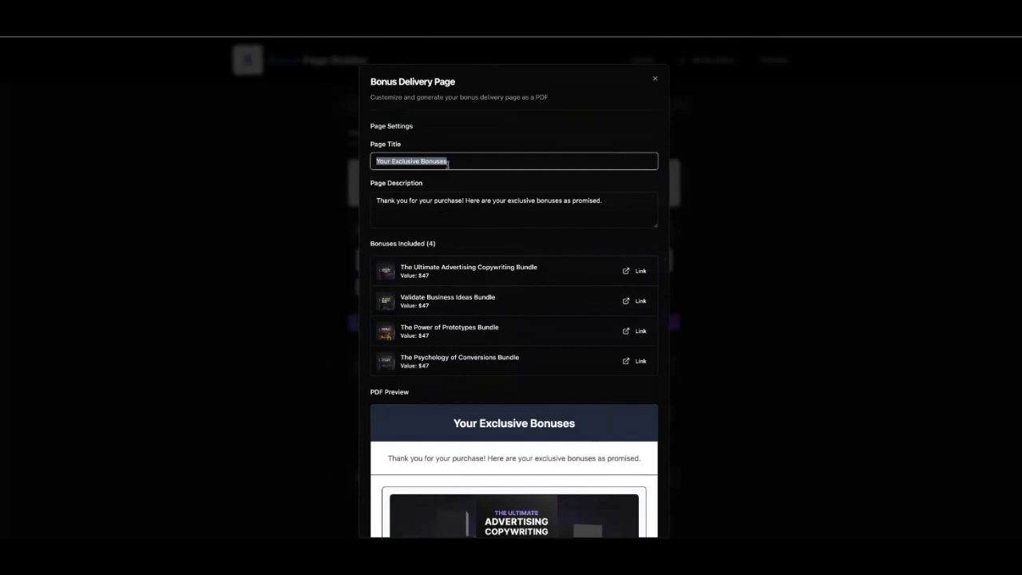
pyautogui.scroll(-4, 513, 213)
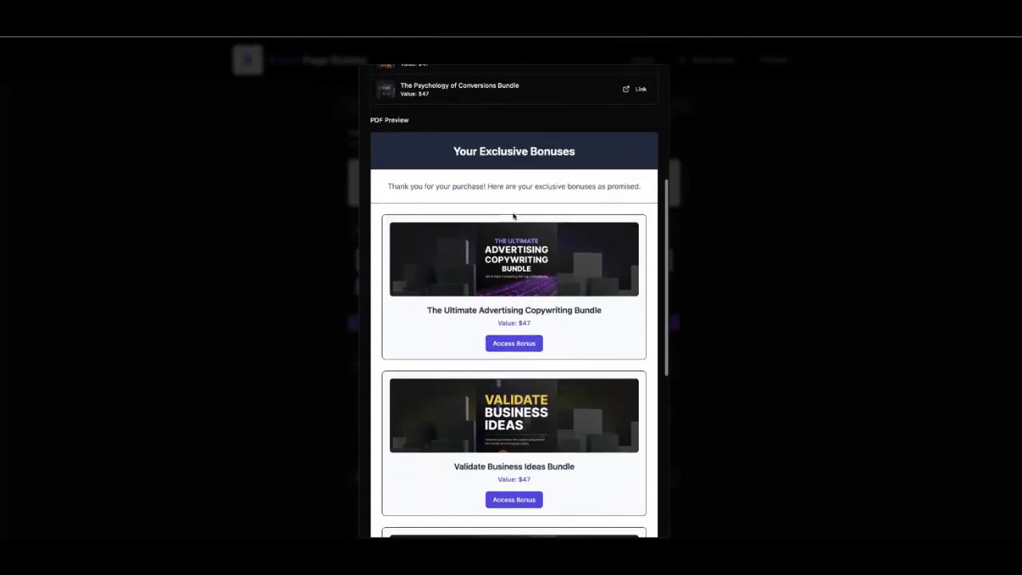
pyautogui.scroll(-6, 513, 216)
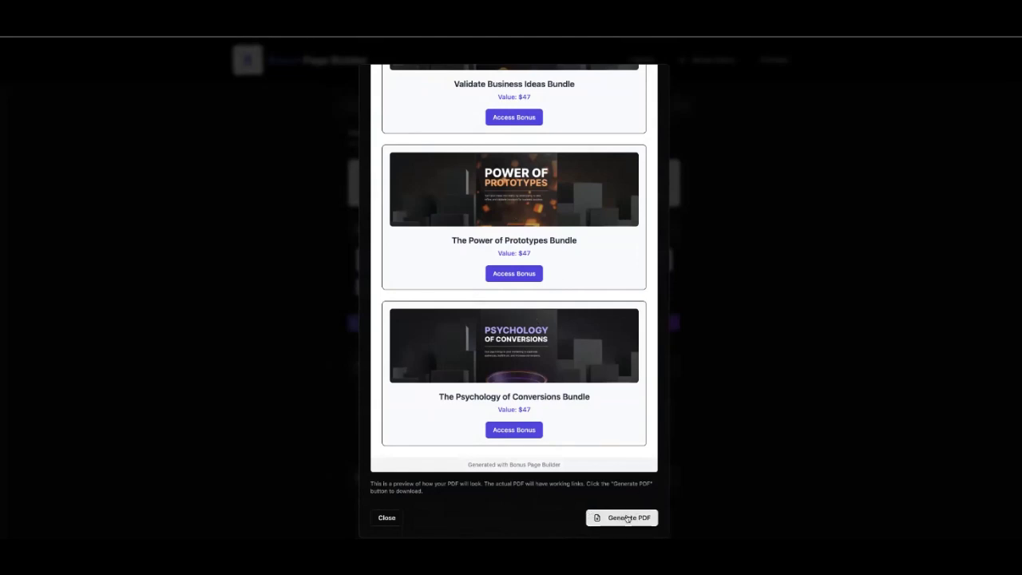
pyautogui.click(623, 518)
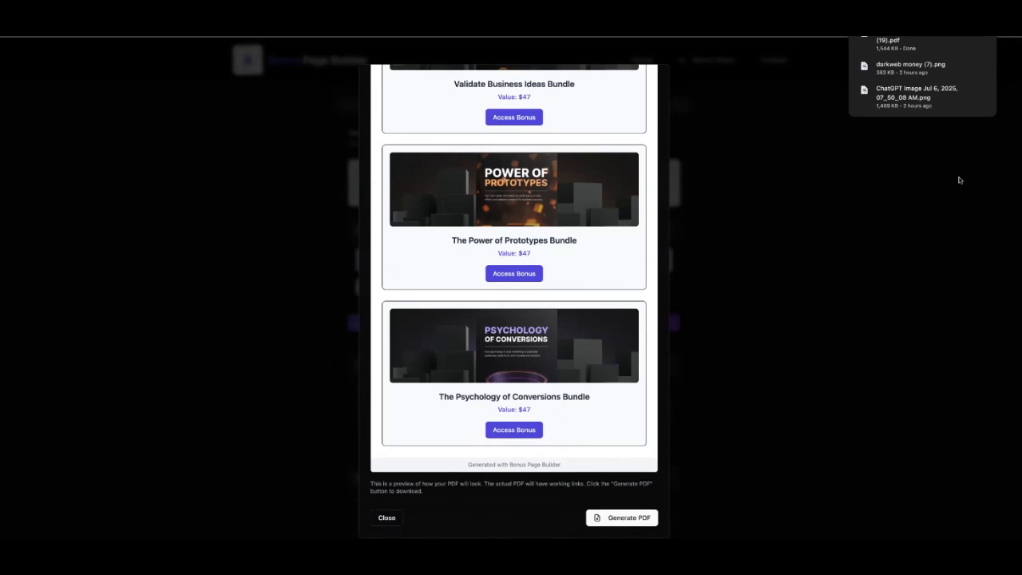
# Dismiss the Bonus Delivery Page dialog, with the 1,544 KB PDF saved in downloads.
pyautogui.click(771, 188)
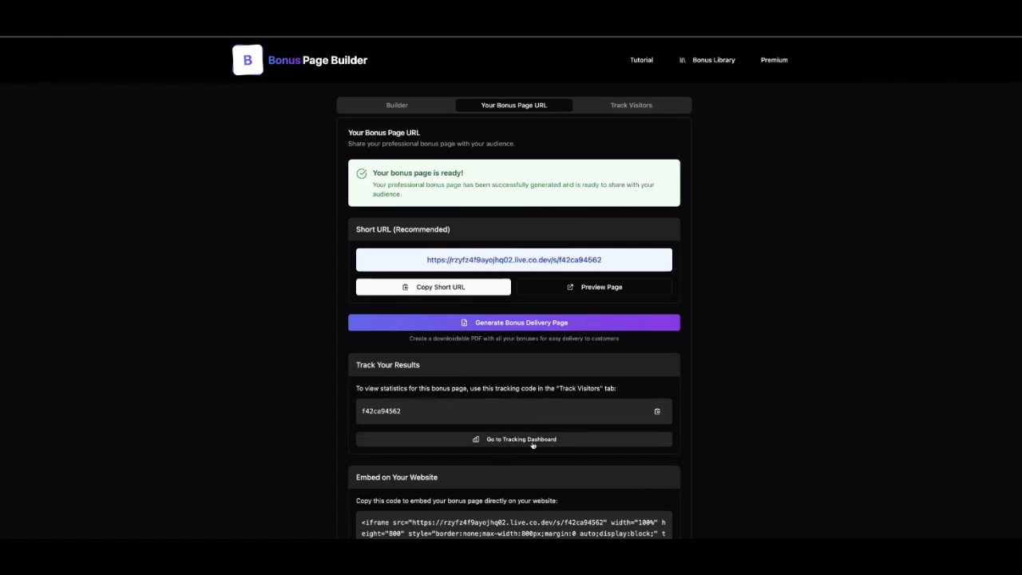
# Open the Track Visitors dashboard with this page's tracking code in the short-code field.
pyautogui.doubleClick(386, 410)
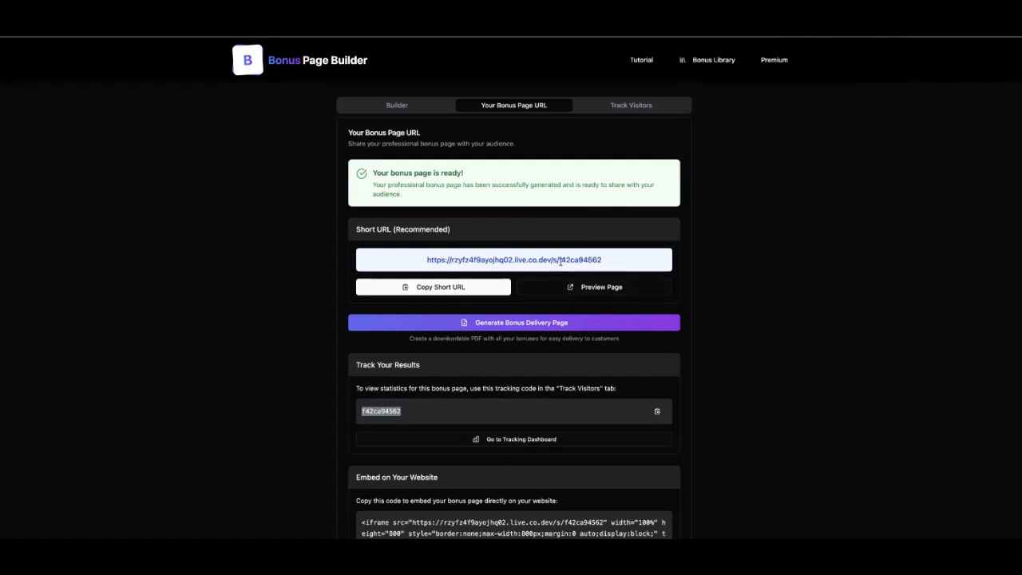
pyautogui.moveTo(558, 261); pyautogui.dragTo(607, 263)
pyautogui.click(607, 263)
pyautogui.click(531, 439)
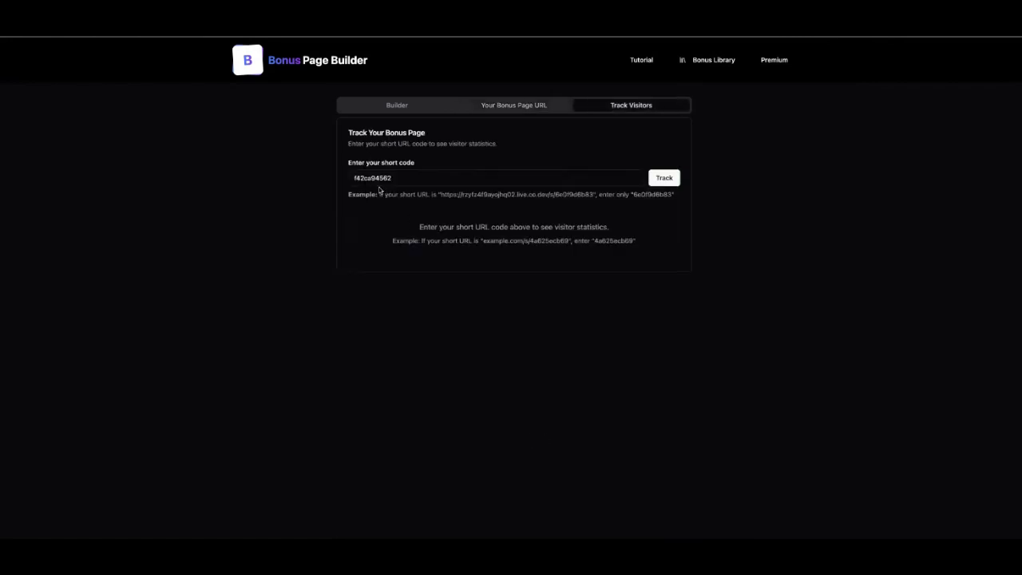
pyautogui.moveTo(355, 177); pyautogui.dragTo(428, 178)
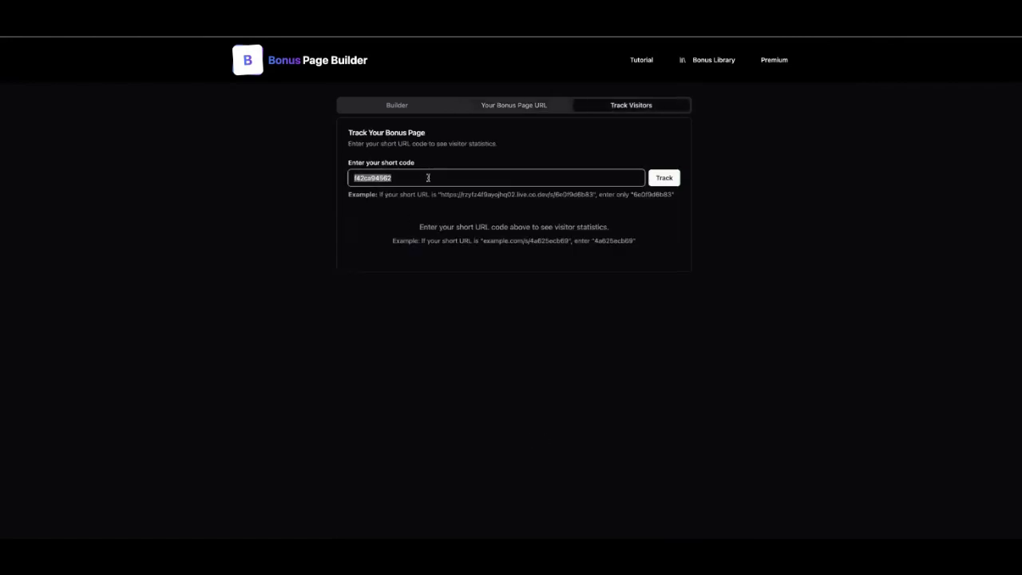
# Load the page's statistics and highlight its creation date, 1 page view and 1 affiliate click.
pyautogui.click(662, 177)
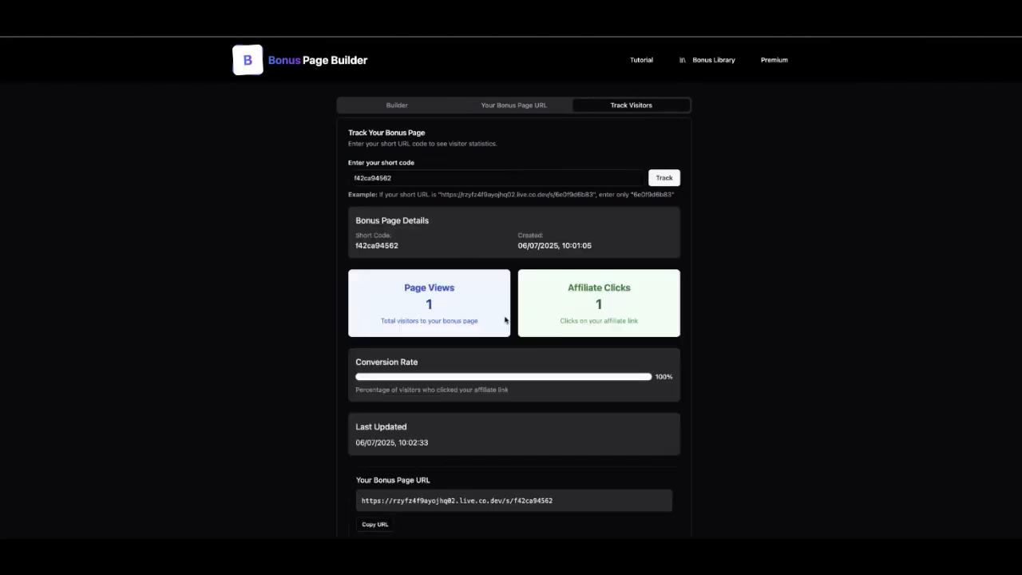
pyautogui.moveTo(520, 245); pyautogui.dragTo(609, 250)
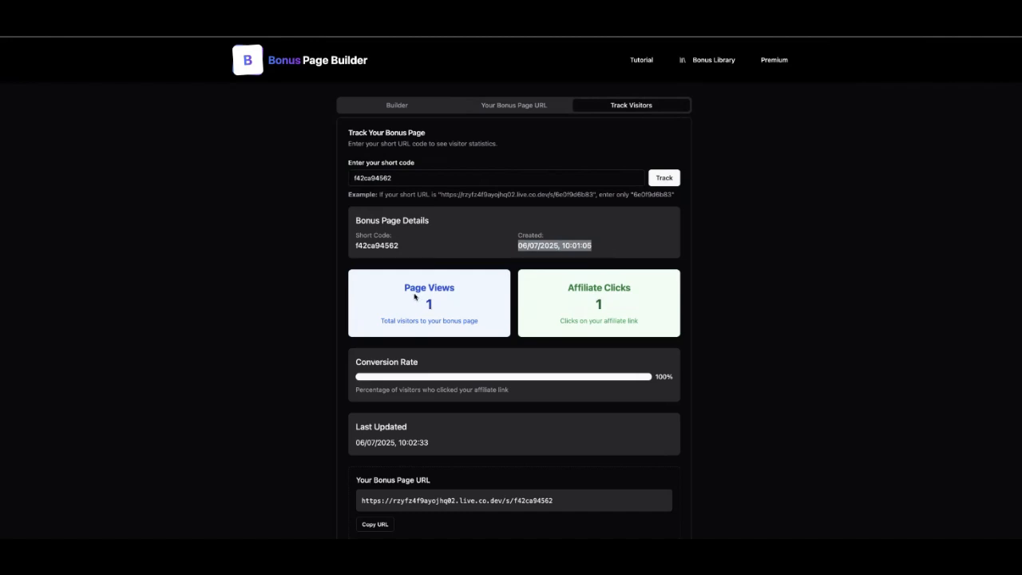
pyautogui.moveTo(441, 304); pyautogui.dragTo(403, 306)
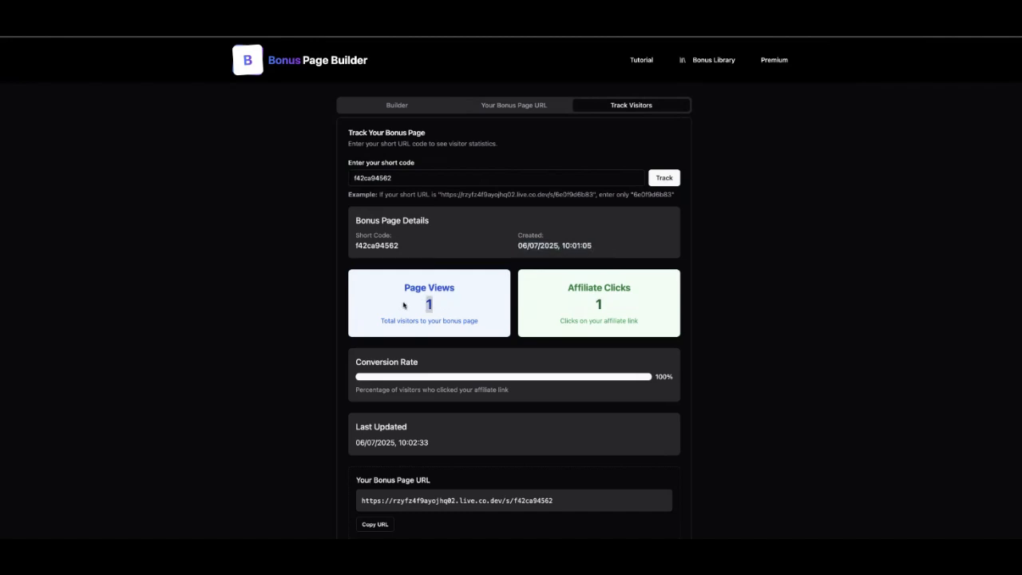
pyautogui.moveTo(591, 310); pyautogui.dragTo(634, 312)
pyautogui.click(628, 307)
# Scroll over the statistics panels, then select the whole short code.
pyautogui.scroll(-1, 440, 368)
pyautogui.scroll(1, 441, 368)
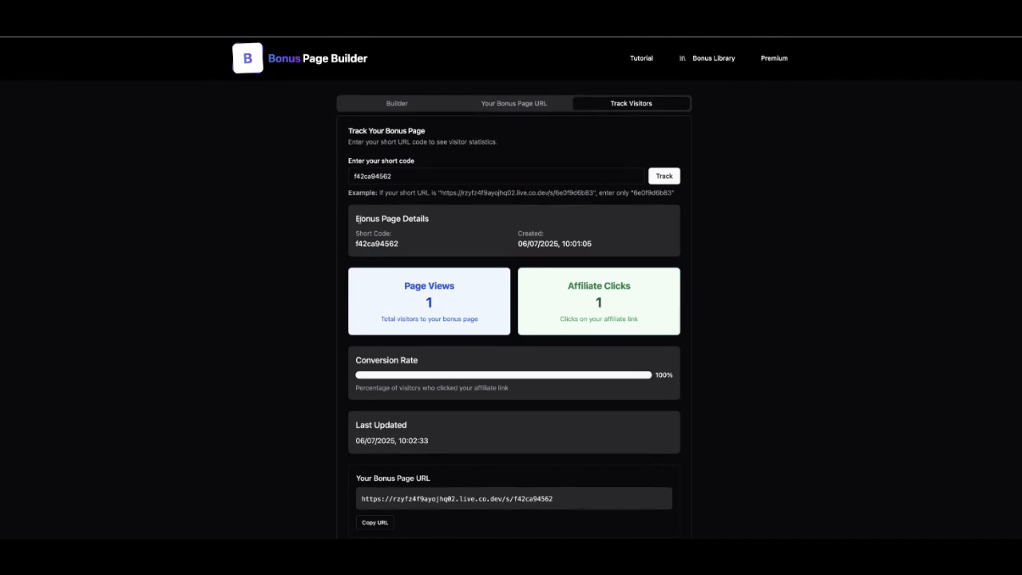
pyautogui.click(365, 178)
pyautogui.doubleClick(361, 177)
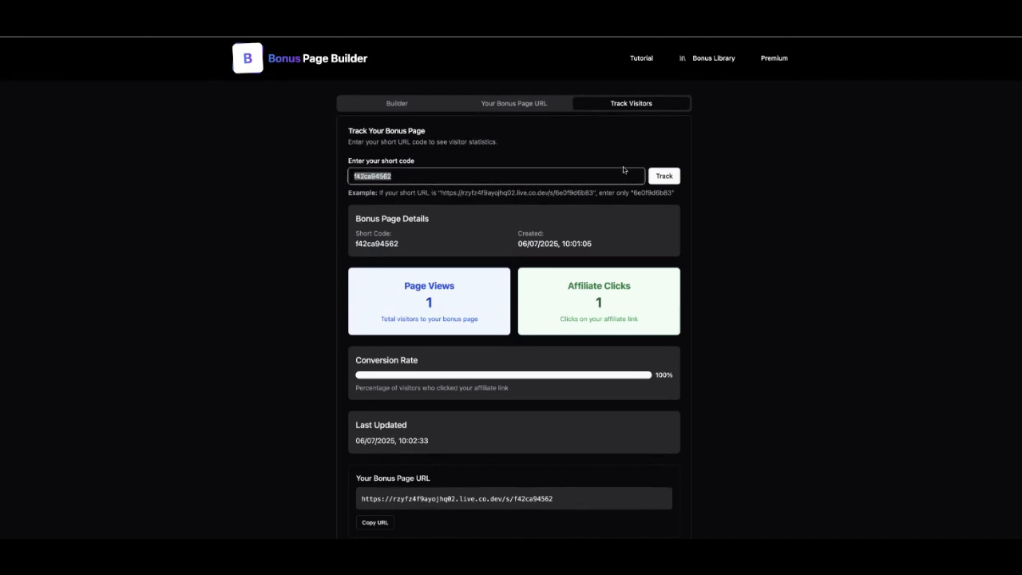